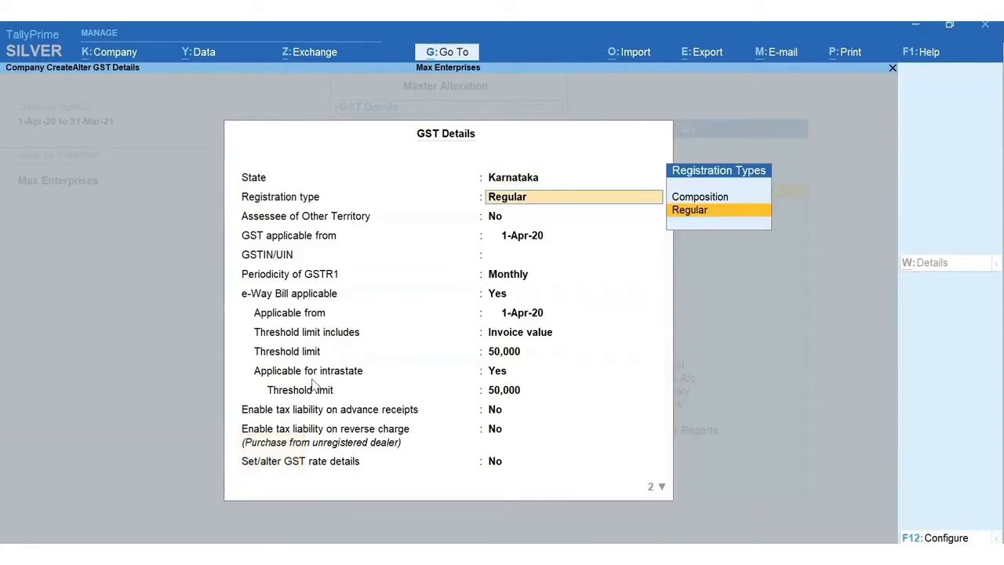
- Keep Regular registration, enter the company's GSTIN, keep GSTR1 Monthly, and answer Yes to GST rate details
{"action": "key", "text": "Return"}
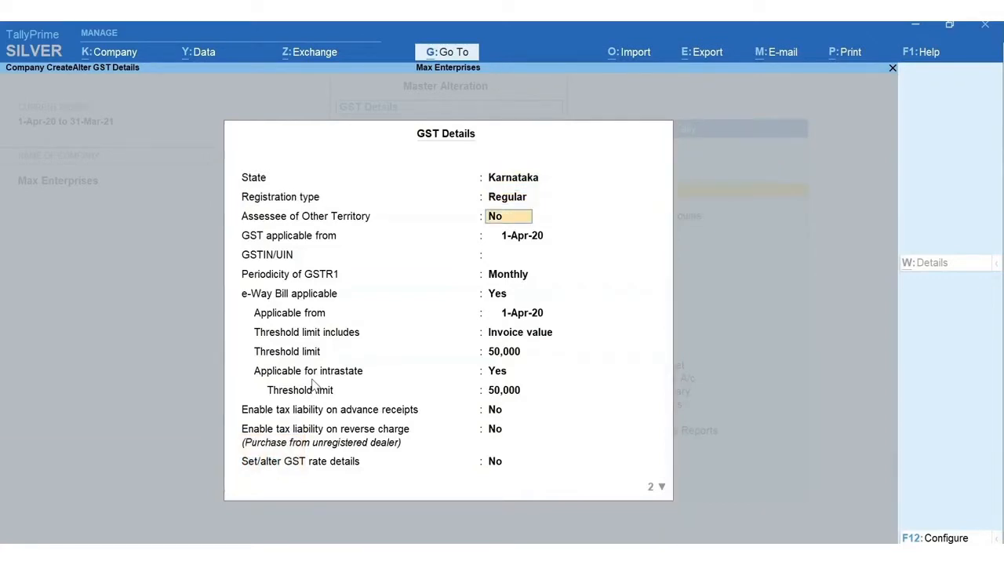
{"action": "key", "text": "Return"}
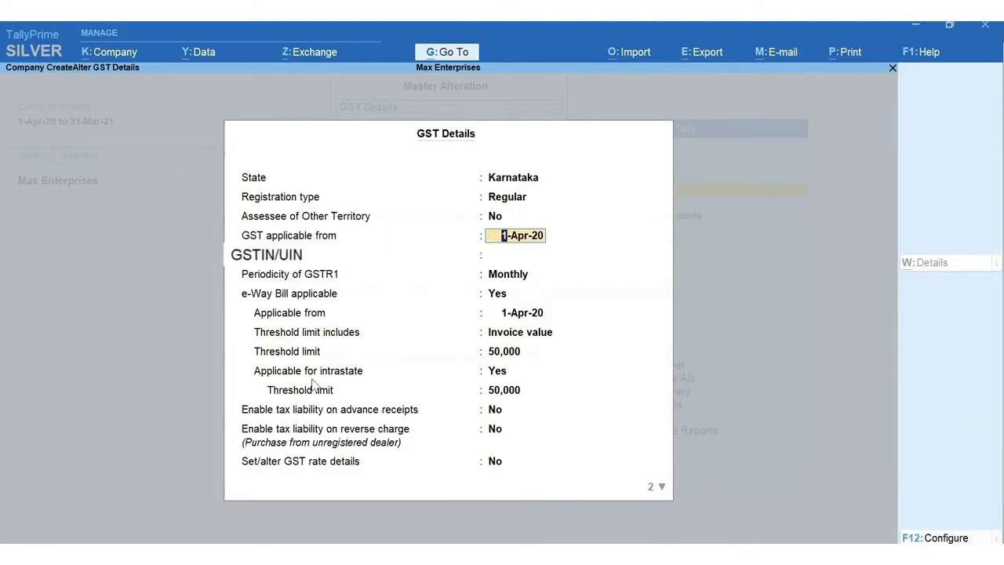
{"action": "key", "text": "Return"}
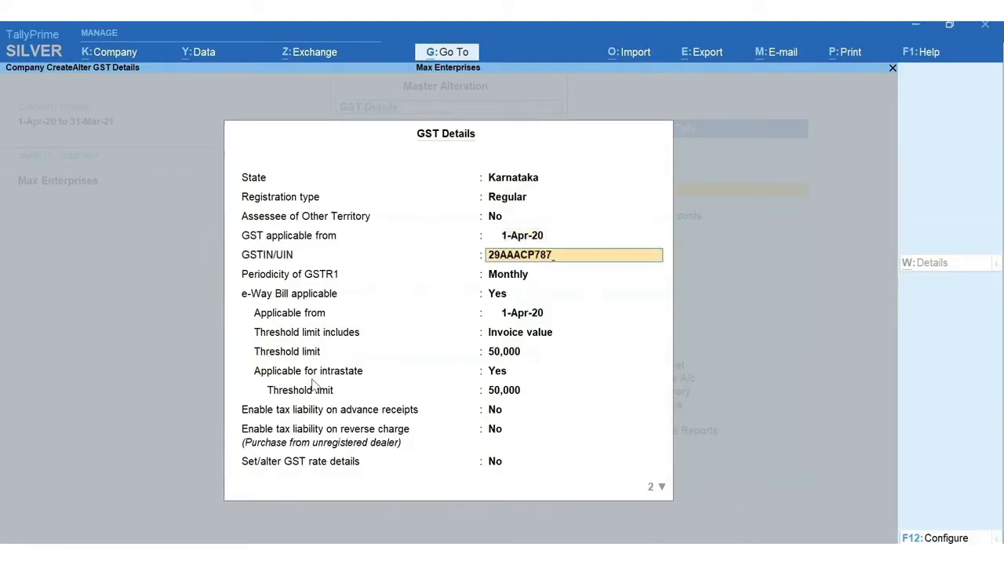
{"action": "key", "text": "Return"}
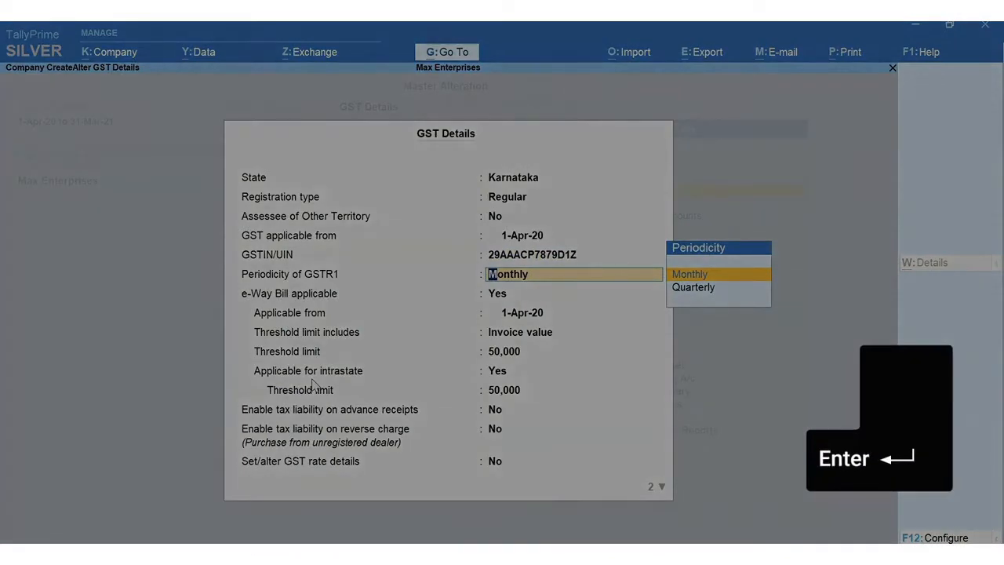
{"action": "key", "text": "Return"}
{"action": "key", "text": "Return"}
{"action": "key", "text": "Return"}
{"action": "key", "text": "Return"}
{"action": "key", "text": "Return"}
{"action": "key", "text": "Return"}
{"action": "key", "text": "Return"}
{"action": "key", "text": "Return"}
{"action": "key", "text": "Return"}
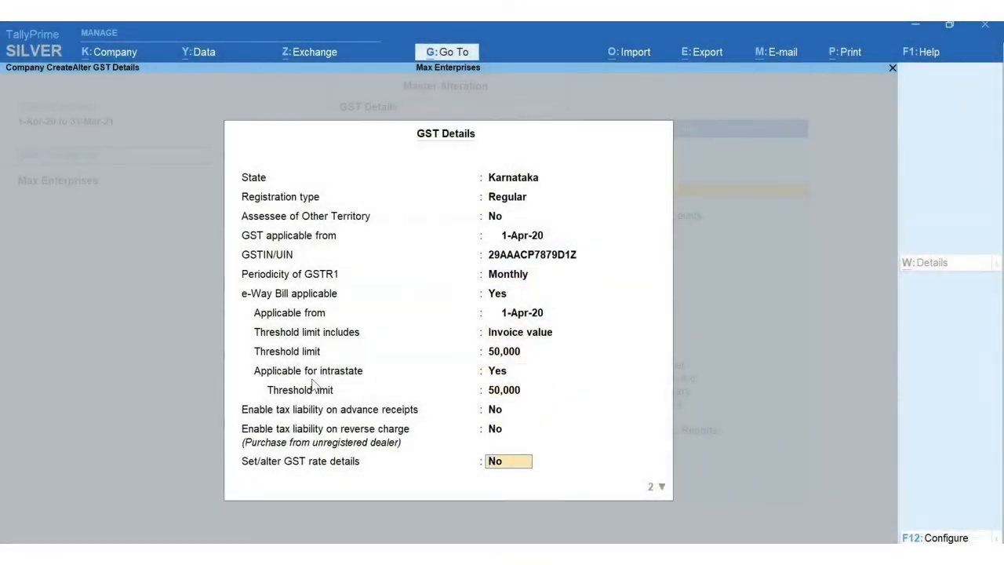
{"action": "type", "text": "yy"}
- Confirm Yes for Set/alter GST rate details and bring up its F12 Configuration options
{"action": "key", "text": "Return"}
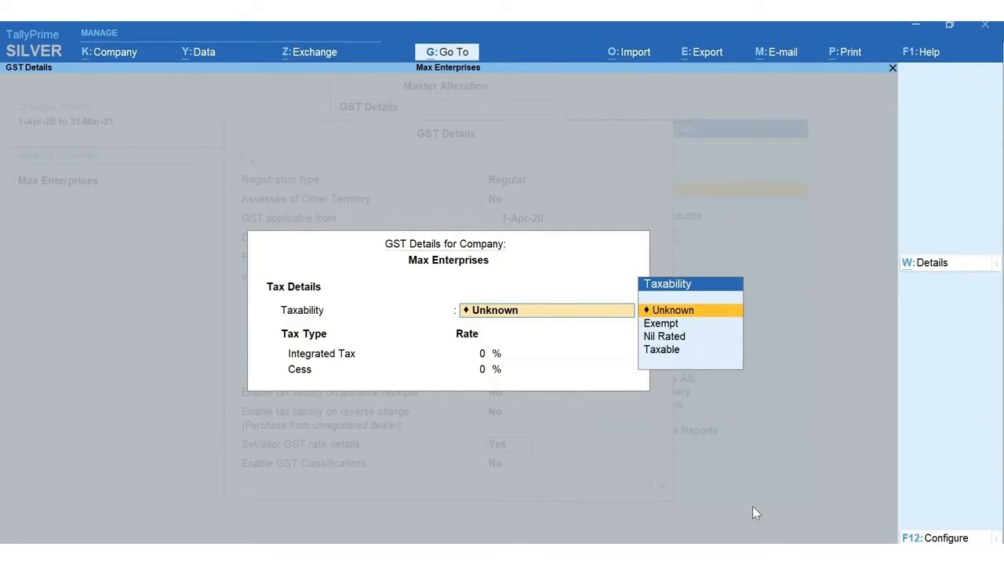
{"action": "key", "text": "F12"}
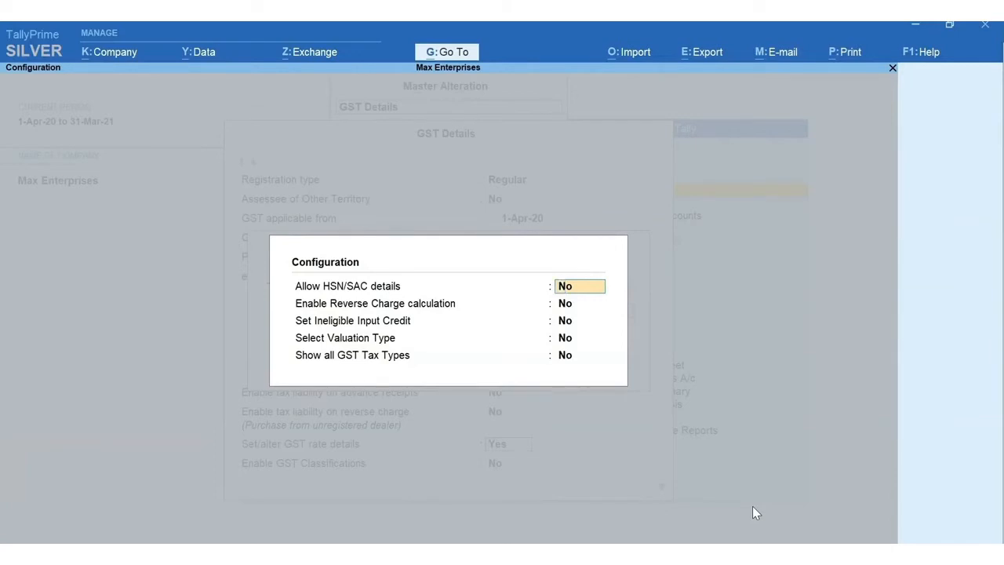
- Enable HSN/SAC details and Show all GST Tax Types, leaving reverse charge off
{"action": "type", "text": "y"}
{"action": "key", "text": "Return"}
{"action": "key", "text": "Return"}
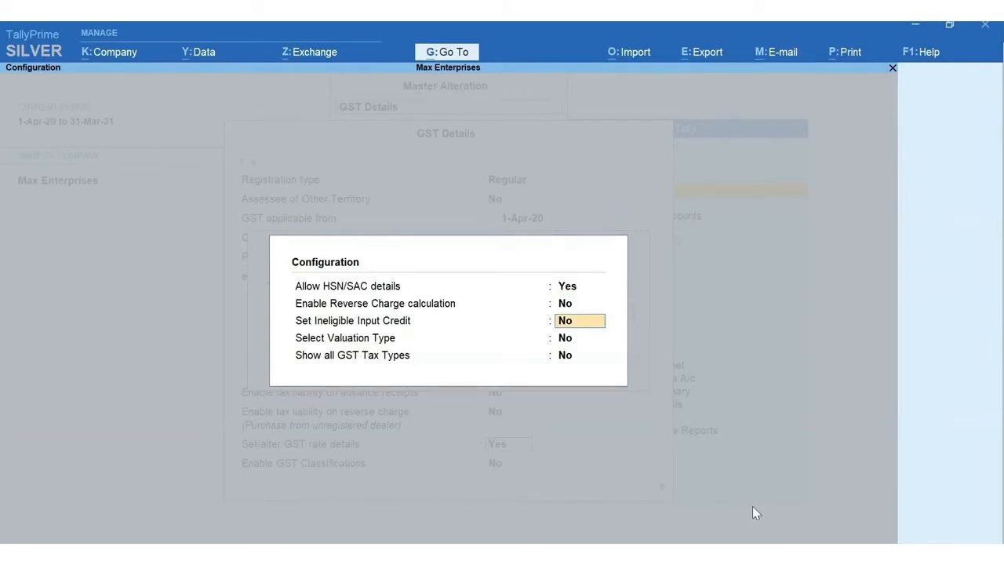
{"action": "key", "text": "Return"}
{"action": "key", "text": "Return"}
{"action": "type", "text": "y"}
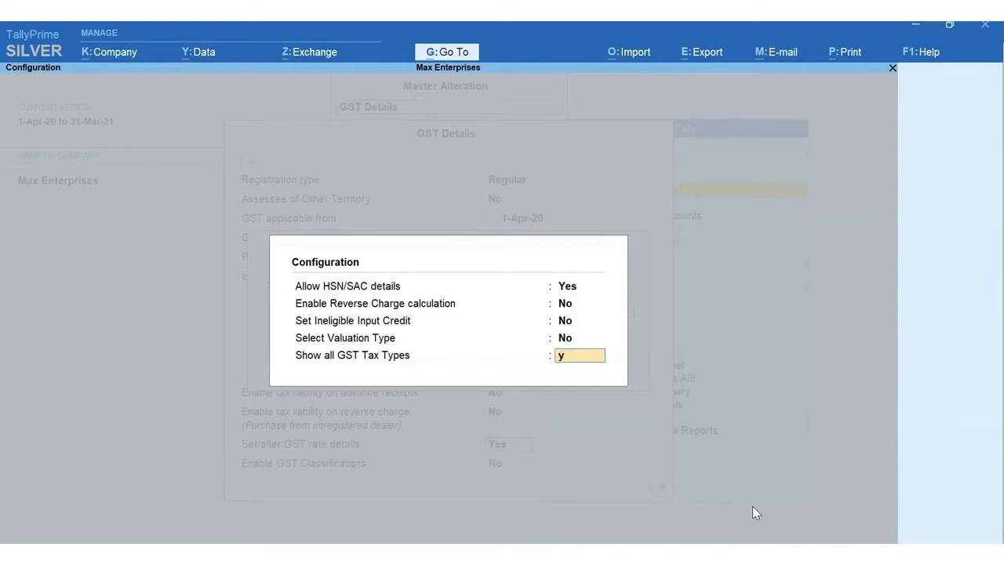
{"action": "key", "text": "Return"}
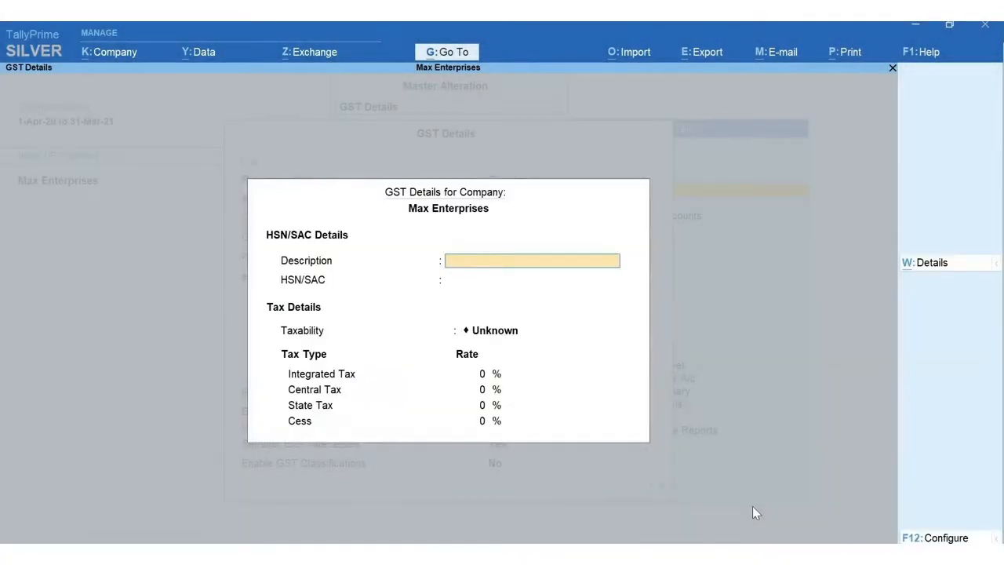
- Save company GST rate details: Computers, HSN/SAC 8471, Taxable, 18% integrated tax
{"action": "type", "text": "Computers"}
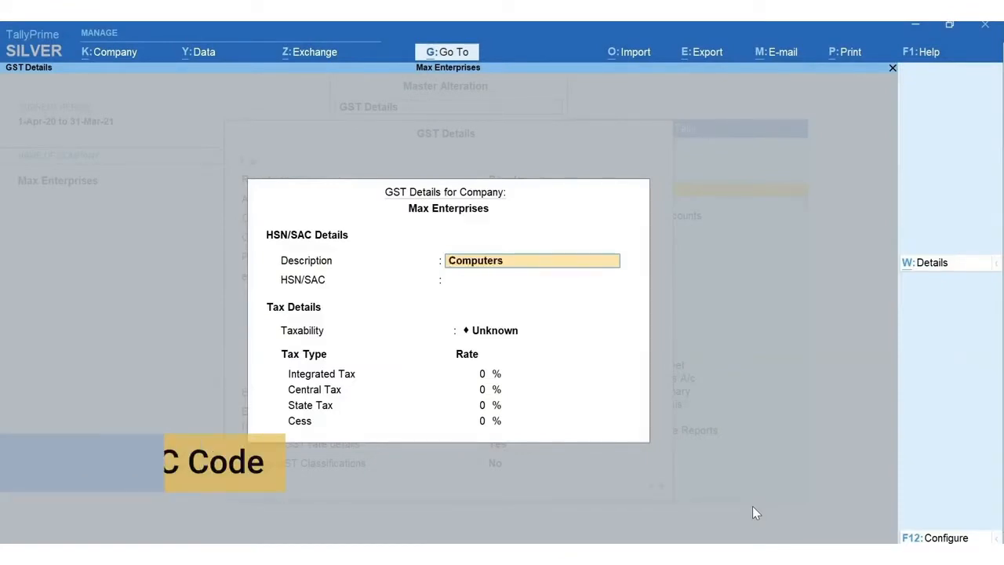
{"action": "key", "text": "Return"}
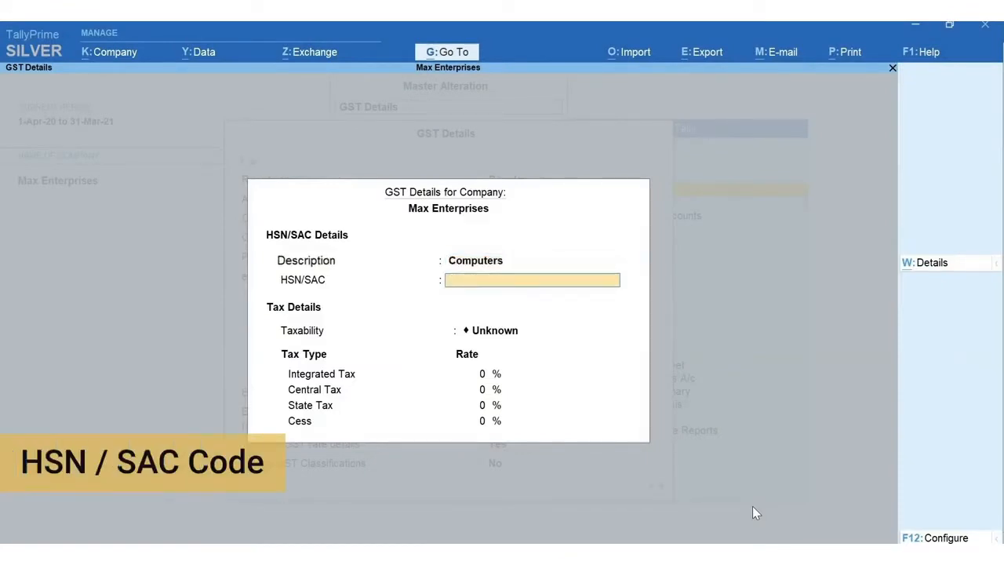
{"action": "type", "text": "8471"}
{"action": "key", "text": "Return"}
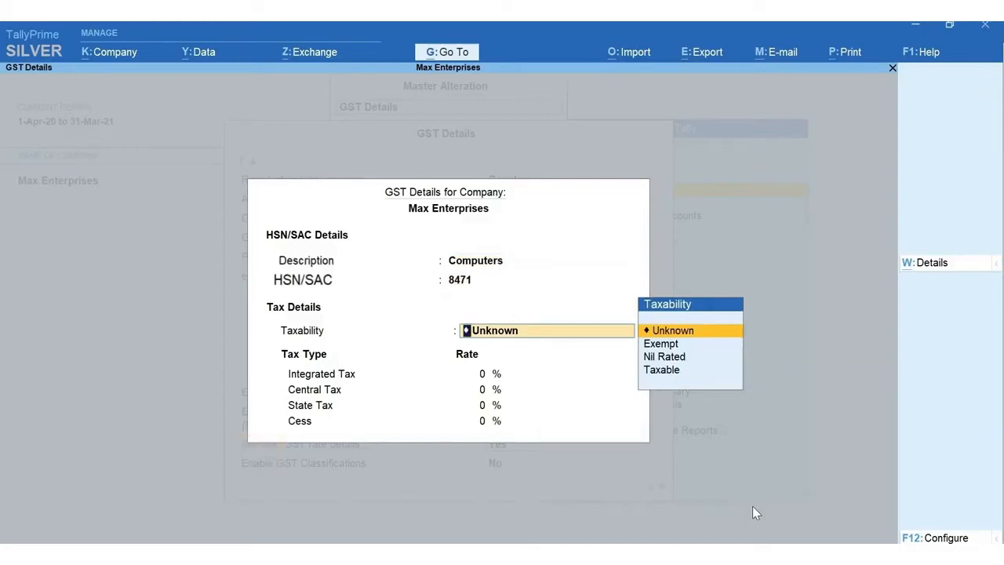
{"action": "key", "text": "Down"}
{"action": "key", "text": "Down"}
{"action": "key", "text": "Down"}
{"action": "key", "text": "Return"}
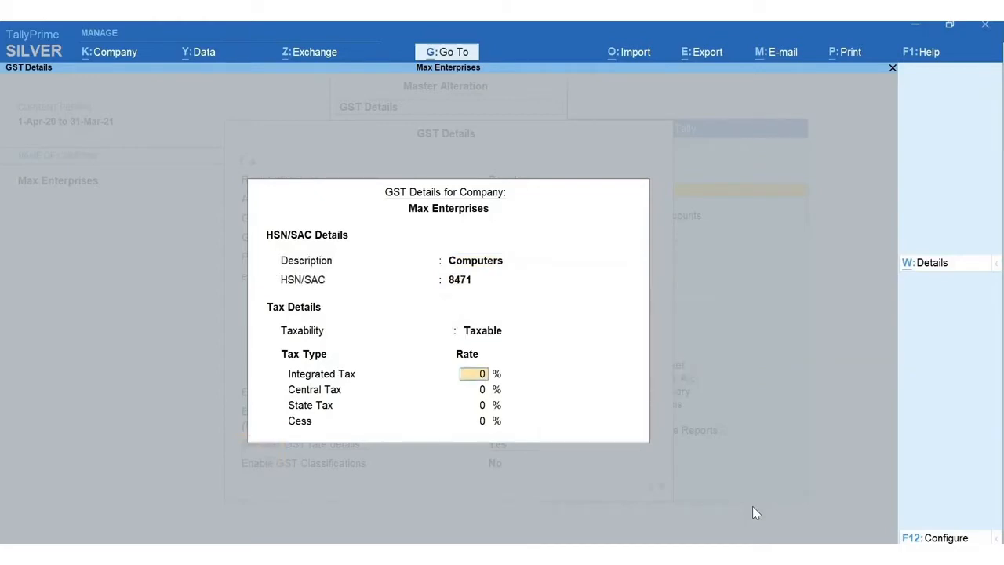
{"action": "type", "text": "1"}
{"action": "key", "text": "Return"}
{"action": "type", "text": "8"}
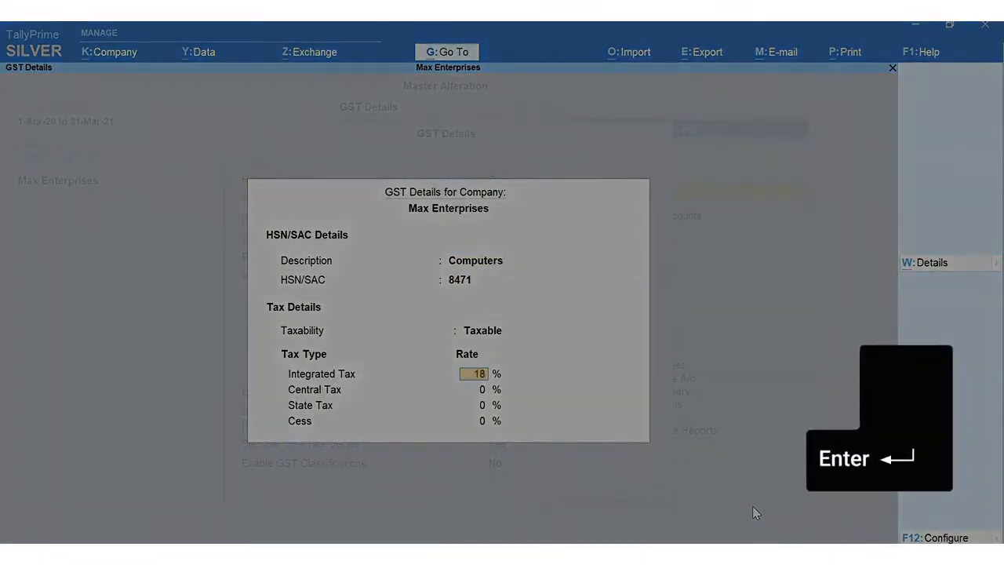
{"action": "key", "text": "Return"}
{"action": "key", "text": "ctrl+a"}
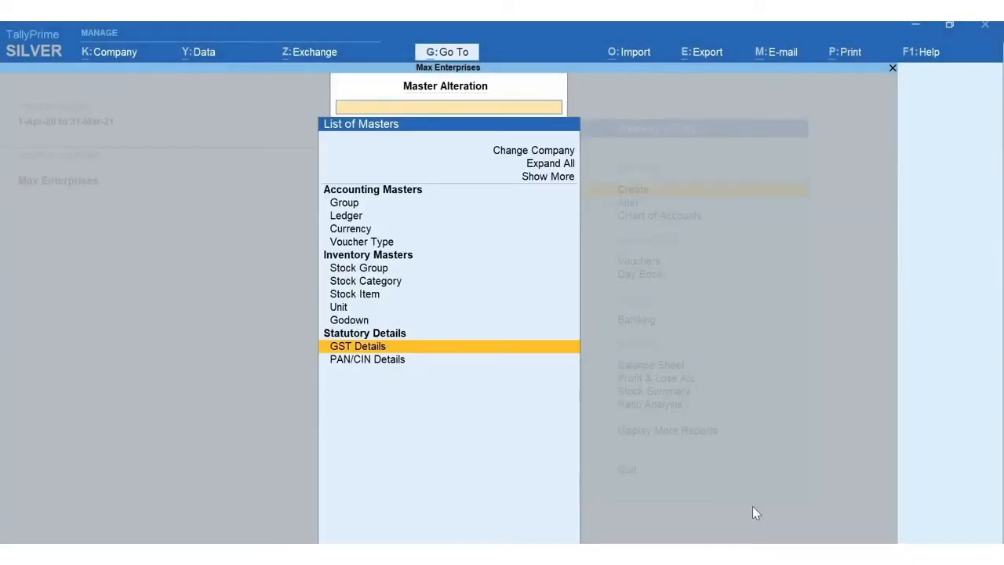
- Reopen GST Details through Alter to verify Computers, 8471, 18%, then return to Gateway of Tally
{"action": "key", "text": "Escape"}
{"action": "key", "text": "a"}
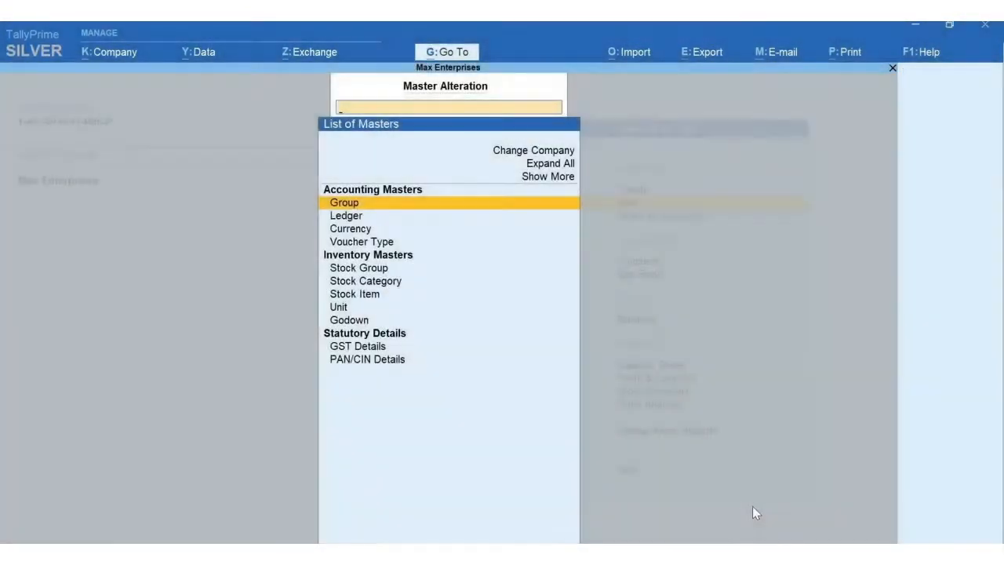
{"action": "type", "text": "GST"}
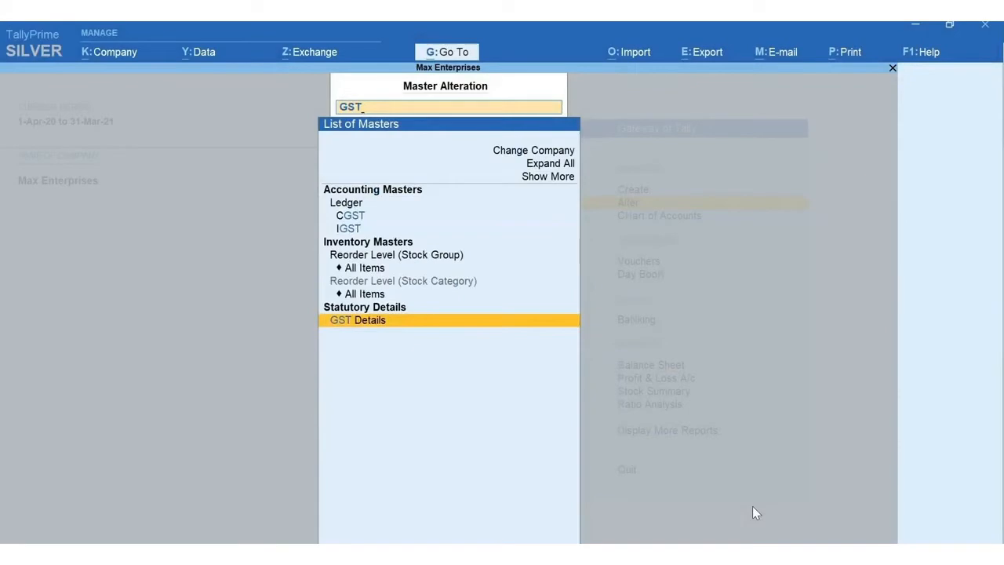
{"action": "key", "text": "Escape"}
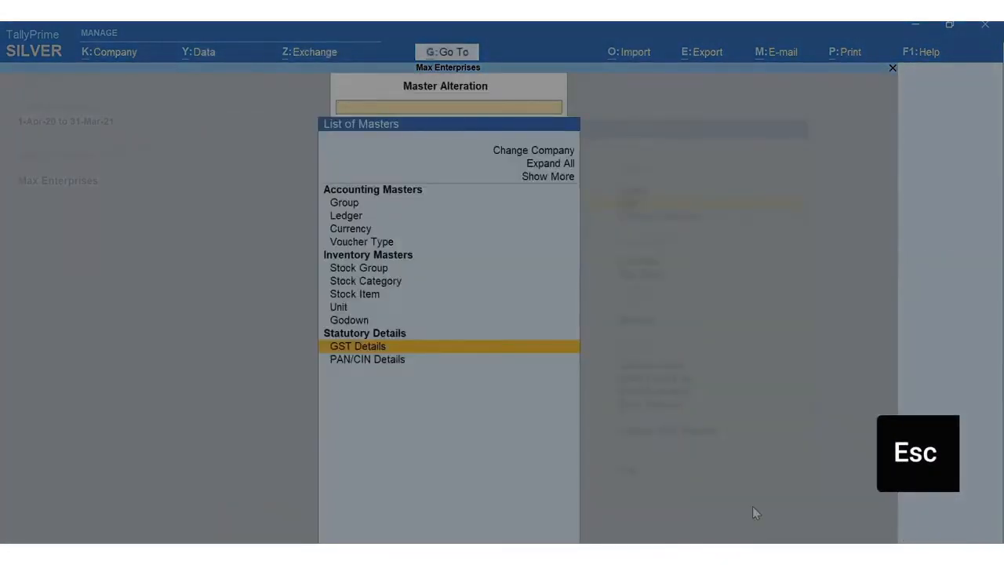
{"action": "key", "text": "Escape"}
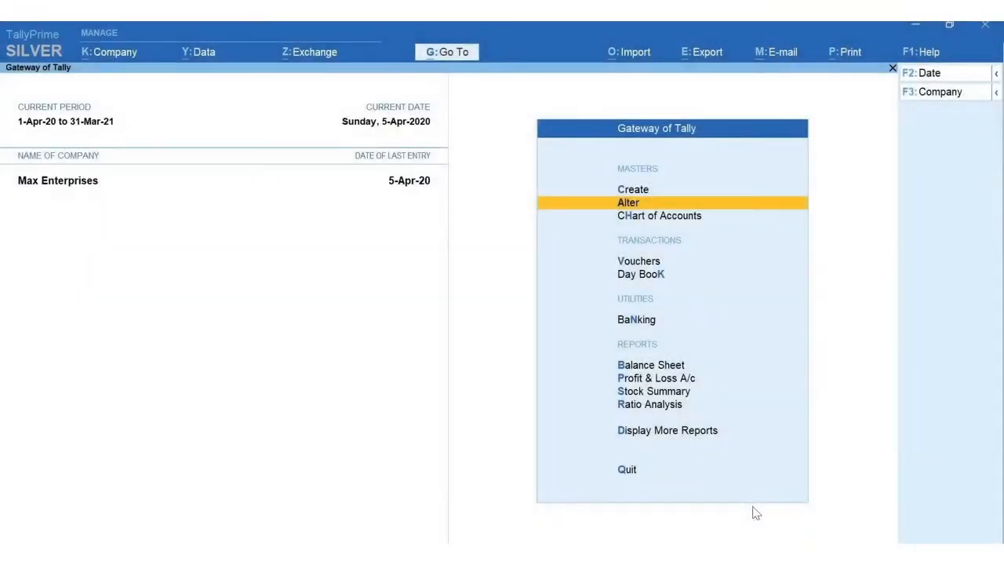
{"action": "key", "text": "F11"}
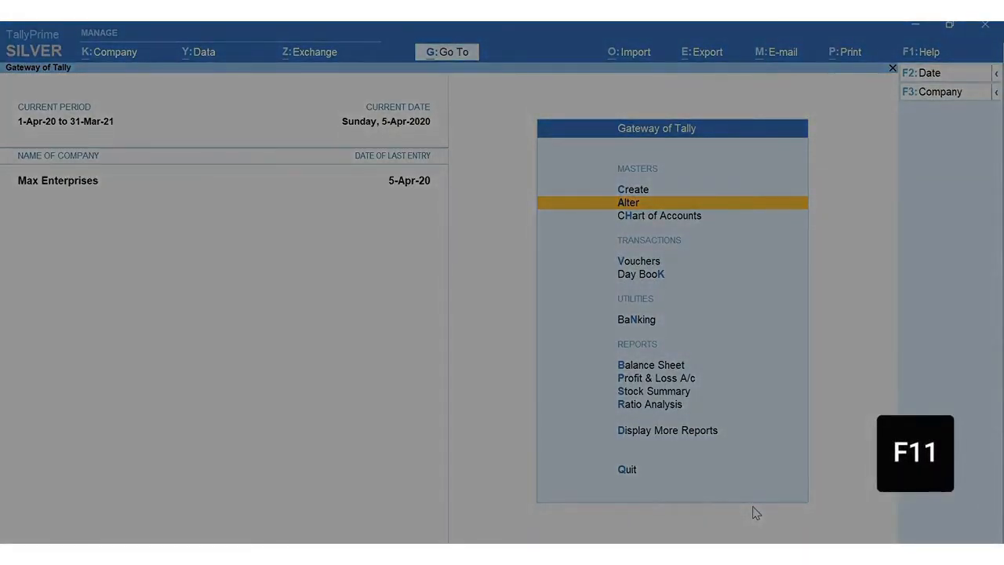
{"action": "key", "text": "Return"}
{"action": "key", "text": "Return"}
{"action": "key", "text": "Return"}
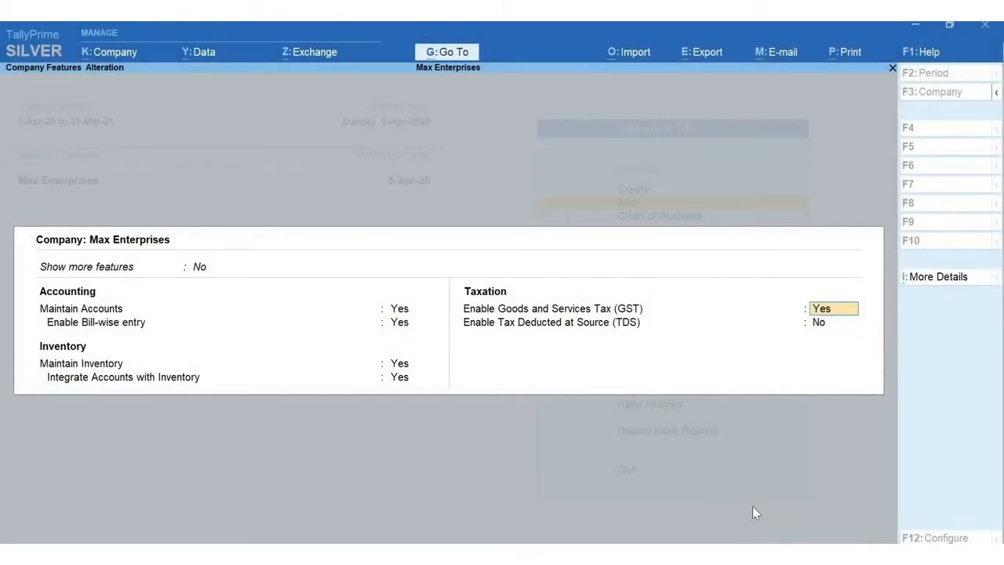
{"action": "key", "text": "Escape"}
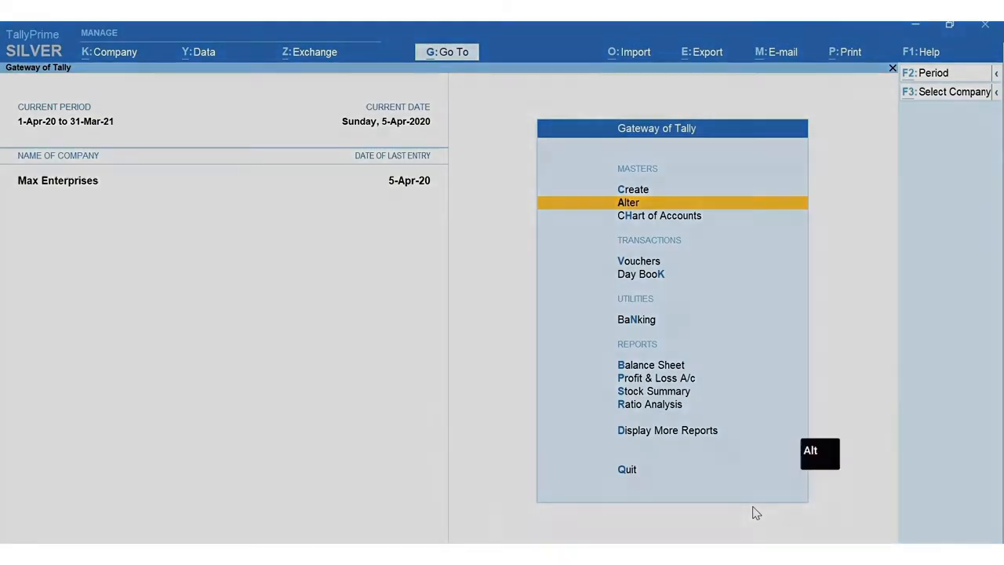
- Open the GST Rate Setup report via Go To with the search 'Rate'
{"action": "key", "text": "alt+g"}
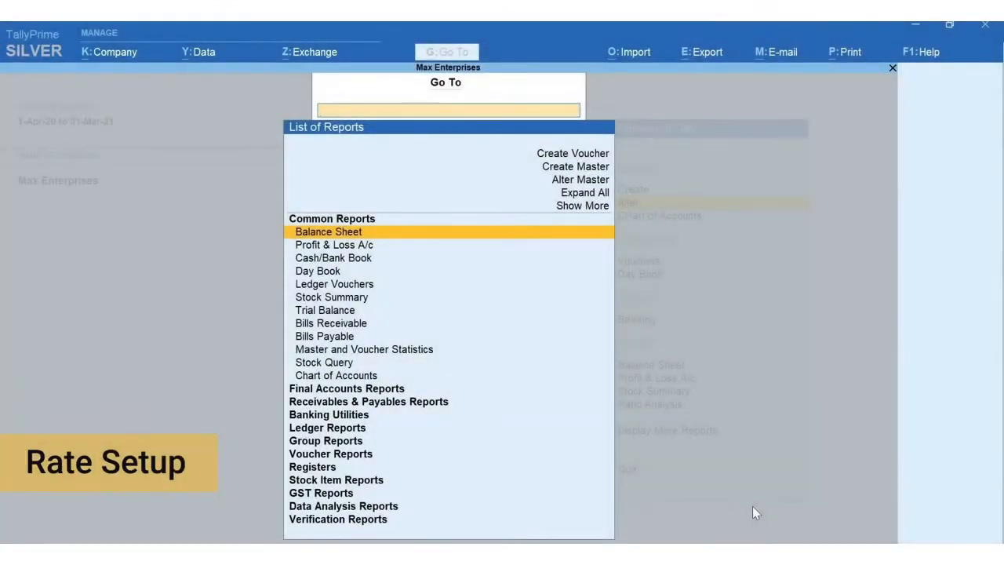
{"action": "type", "text": "Rate"}
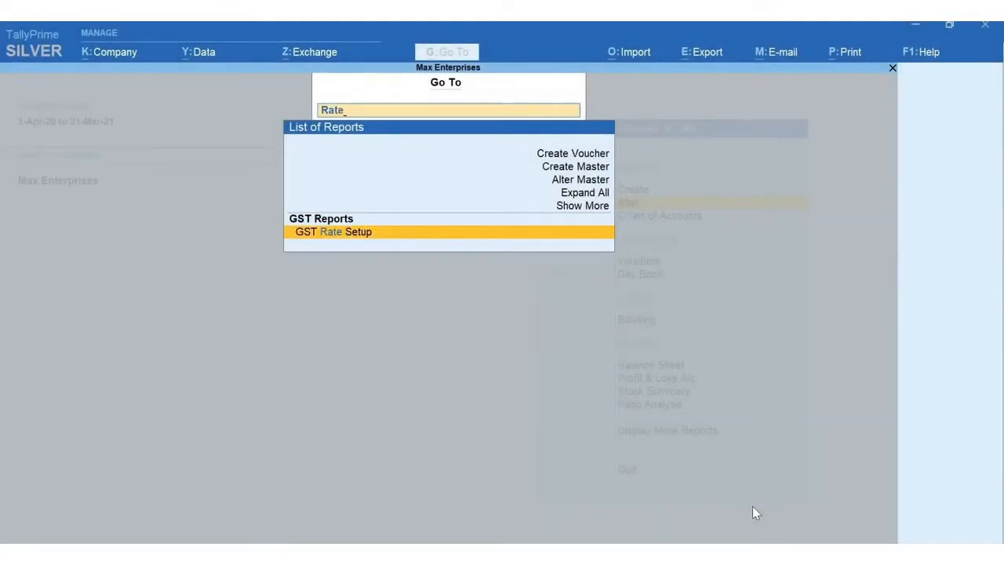
{"action": "key", "text": "Return"}
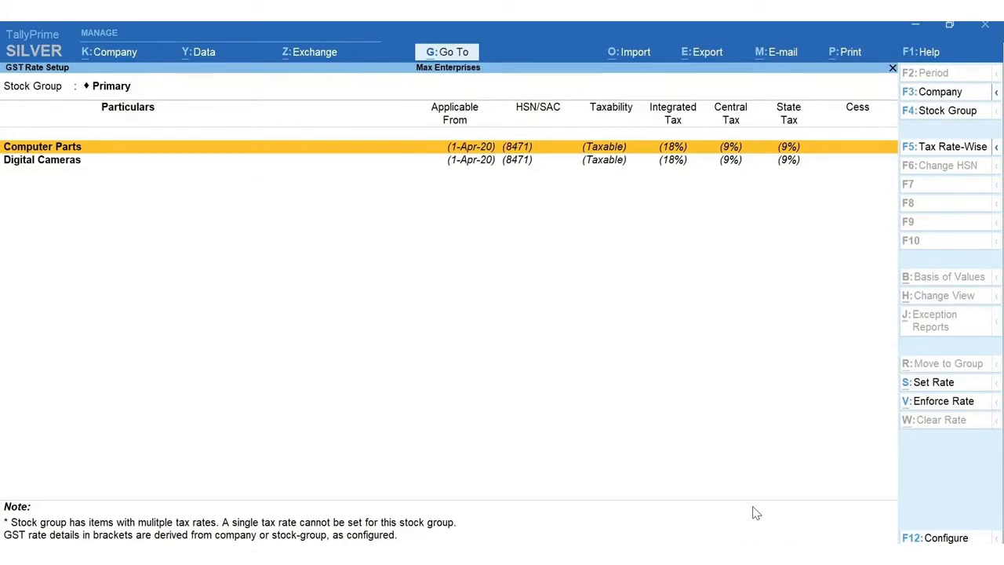
- Expand the rate report to show all sub-groups and items, and mark the Digital Cameras group
{"action": "key", "text": "alt+F5"}
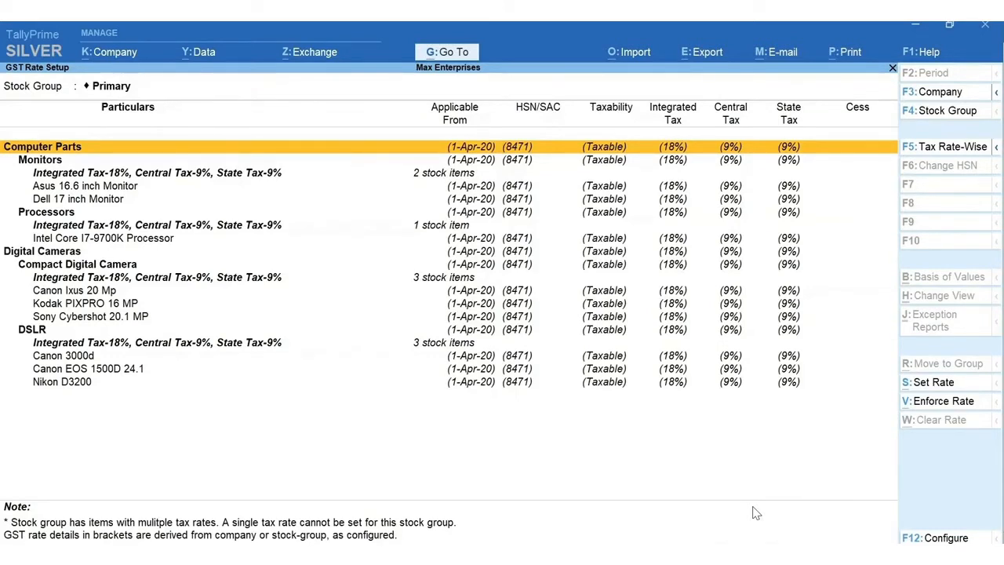
{"action": "key", "text": "Down"}
{"action": "key", "text": "Down"}
{"action": "key", "text": "Down"}
{"action": "key", "text": "Down"}
{"action": "key", "text": "Down"}
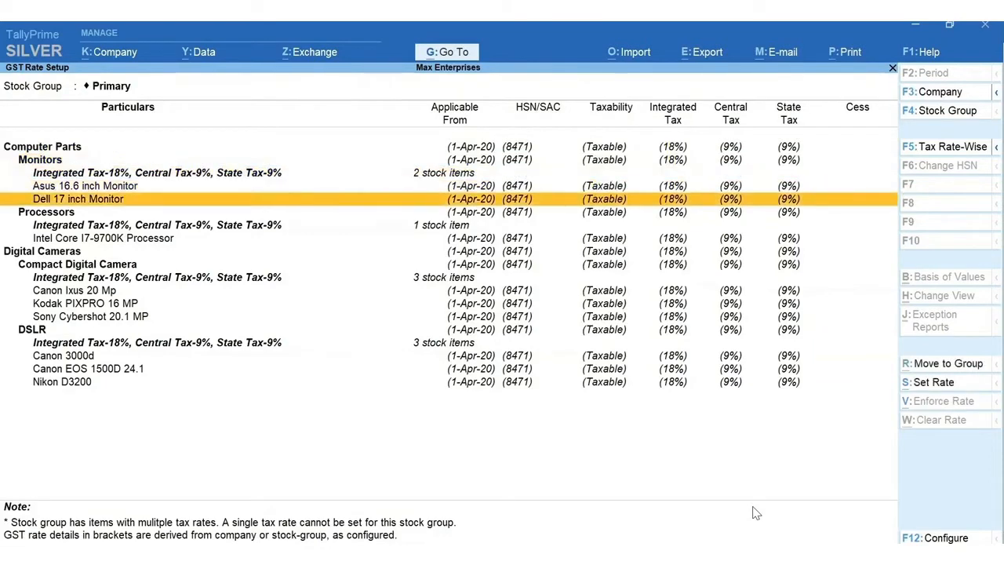
{"action": "key", "text": "Down"}
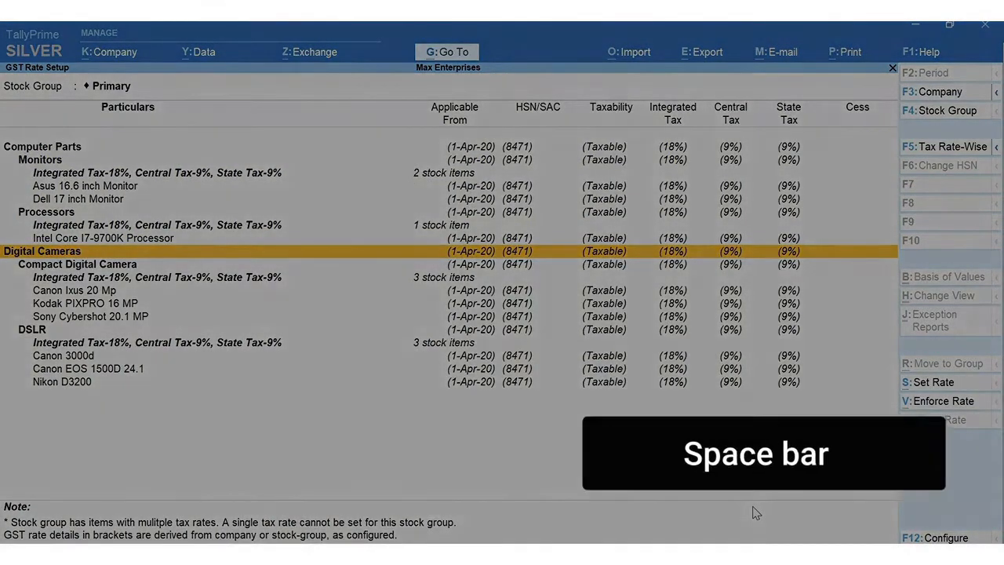
{"action": "key", "text": "space"}
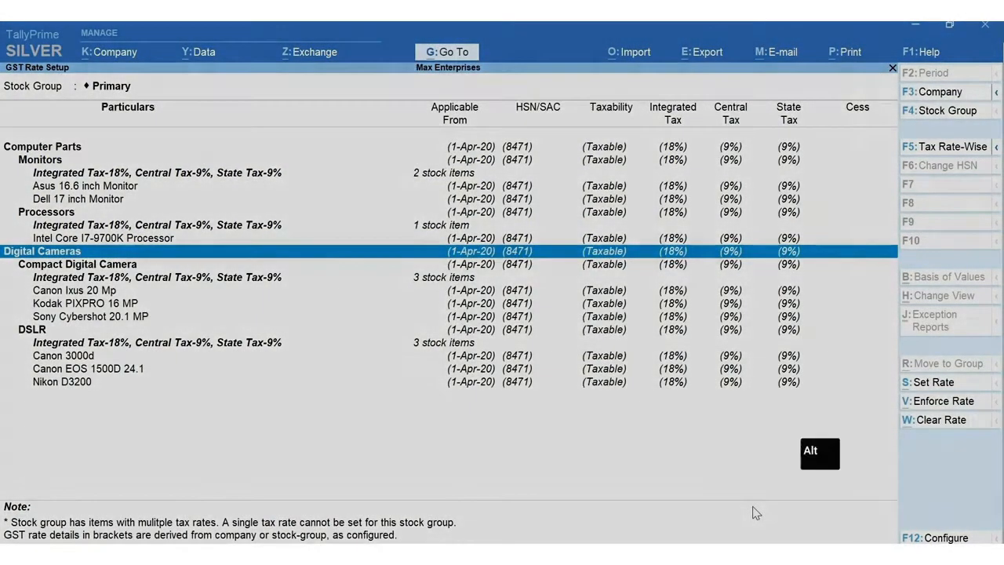
- Set Digital Cameras' description to Digital Camera and HSN/SAC 8525, then choose its taxability
{"action": "key", "text": "alt+s"}
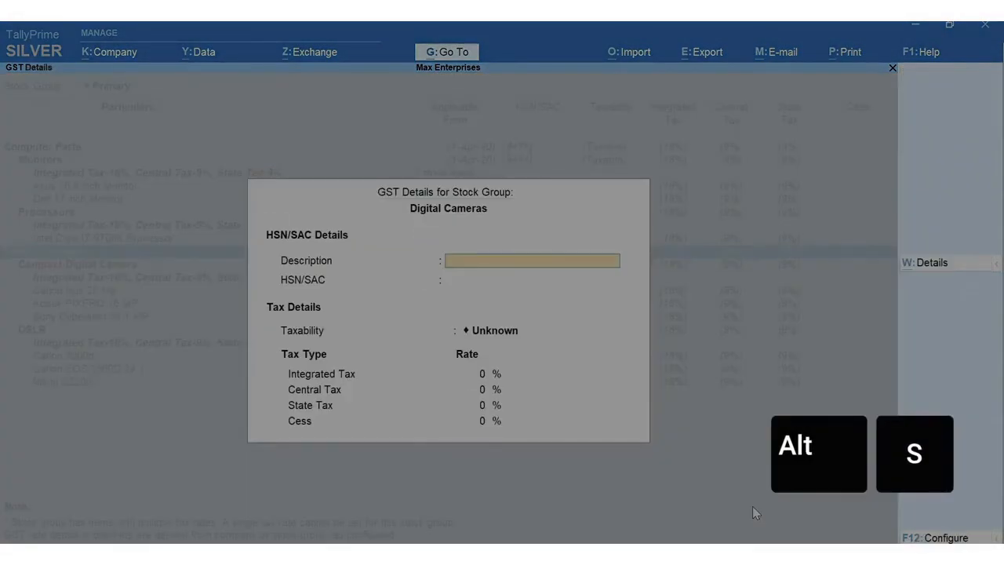
{"action": "type", "text": "Digital Camera"}
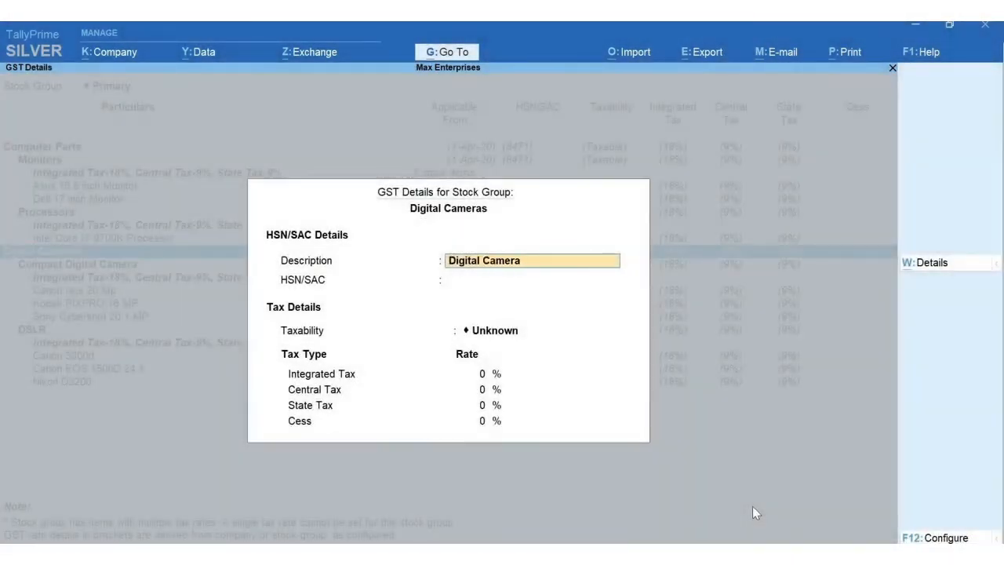
{"action": "key", "text": "Return"}
{"action": "type", "text": "8525"}
{"action": "key", "text": "Return"}
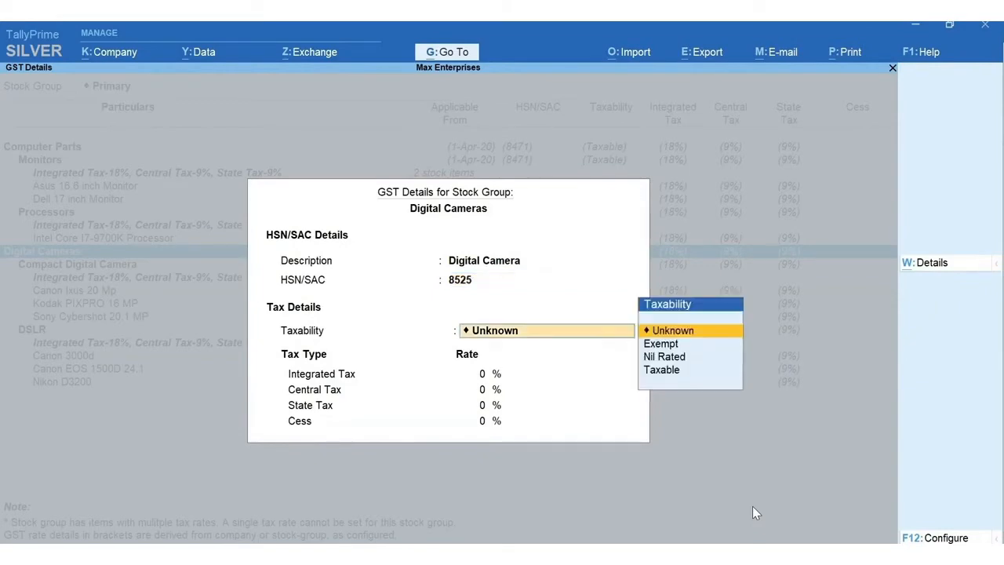
{"action": "type", "text": "t"}
{"action": "key", "text": "Return"}
- Save Digital Cameras at 28% integrated tax and reselect the Digital Cameras group row
{"action": "type", "text": "28"}
{"action": "key", "text": "Return"}
{"action": "key", "text": "Return"}
{"action": "key", "text": "Return"}
{"action": "key", "text": "Return"}
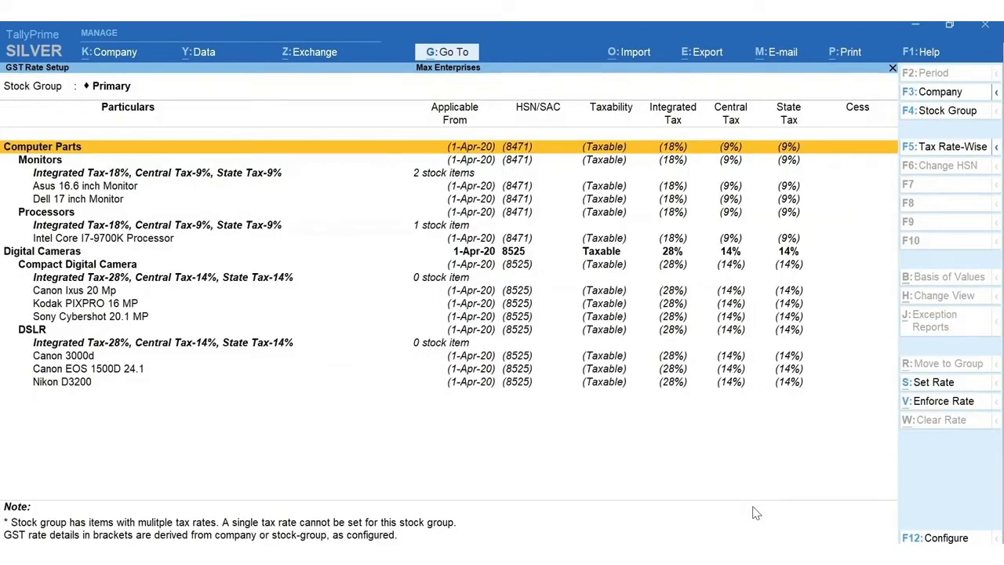
{"action": "key", "text": "Down"}
{"action": "key", "text": "Down"}
{"action": "key", "text": "Down"}
{"action": "key", "text": "Down"}
{"action": "key", "text": "Down"}
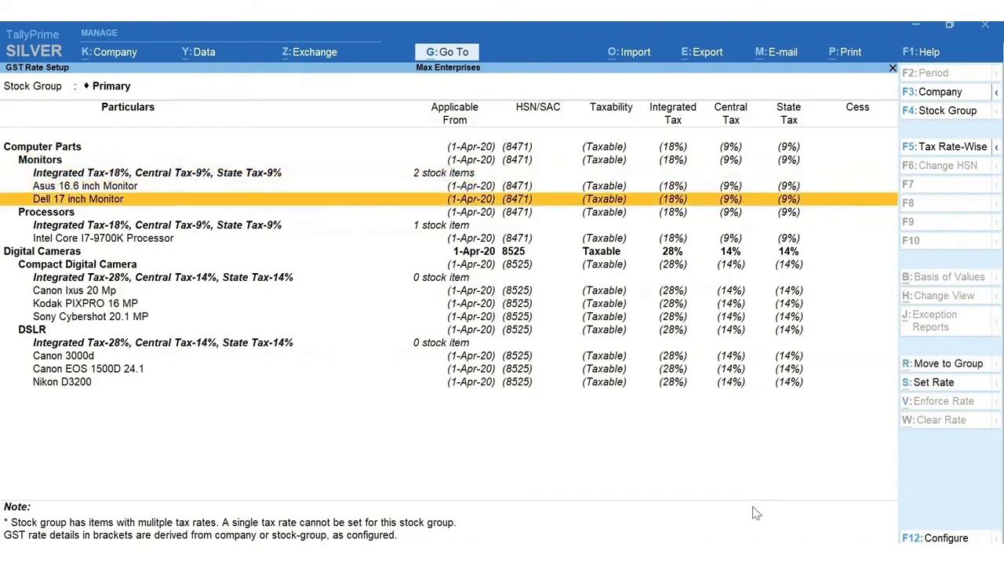
{"action": "key", "text": "Down"}
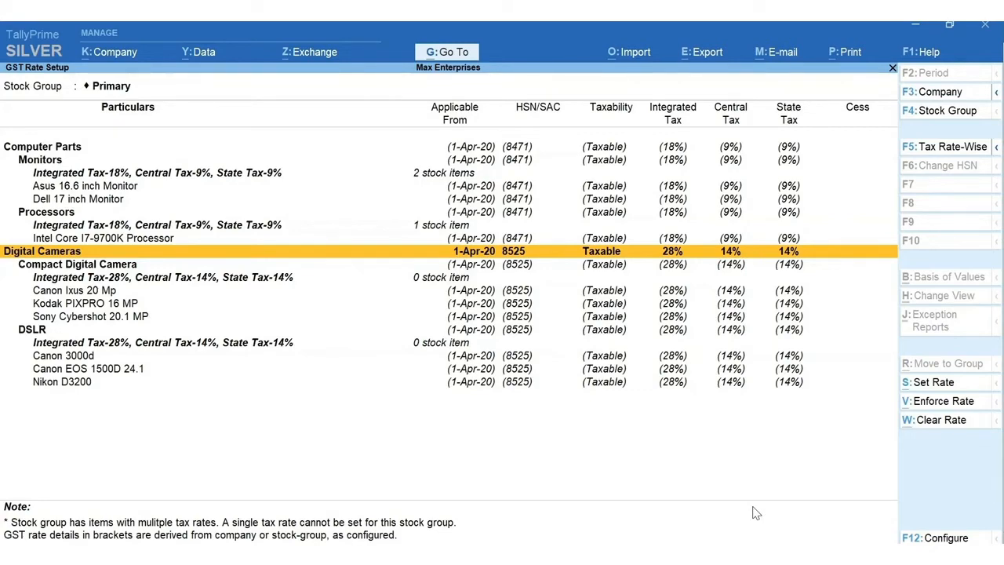
{"action": "key", "text": "space"}
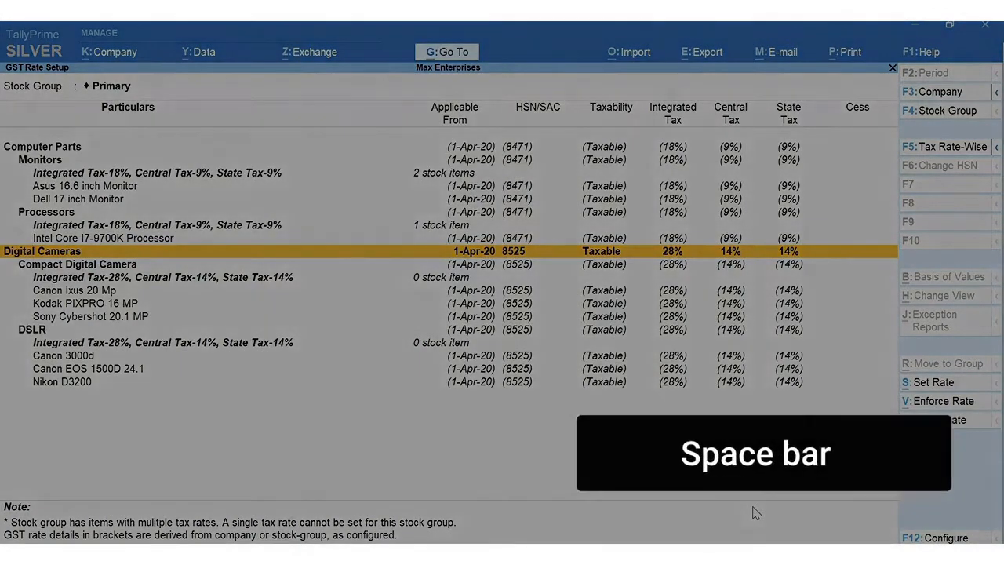
{"action": "key", "text": "alt+s"}
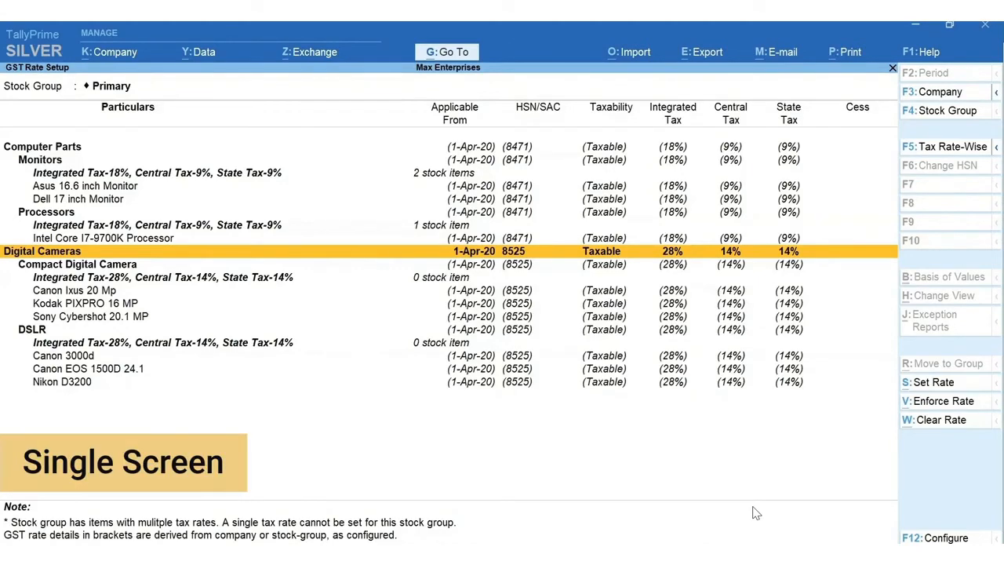
- Enter Ace Electronics' GSTIN in Update Party GSTIN with All Items filters, then go back to GST Rate Setup
{"action": "key", "text": "alt+g"}
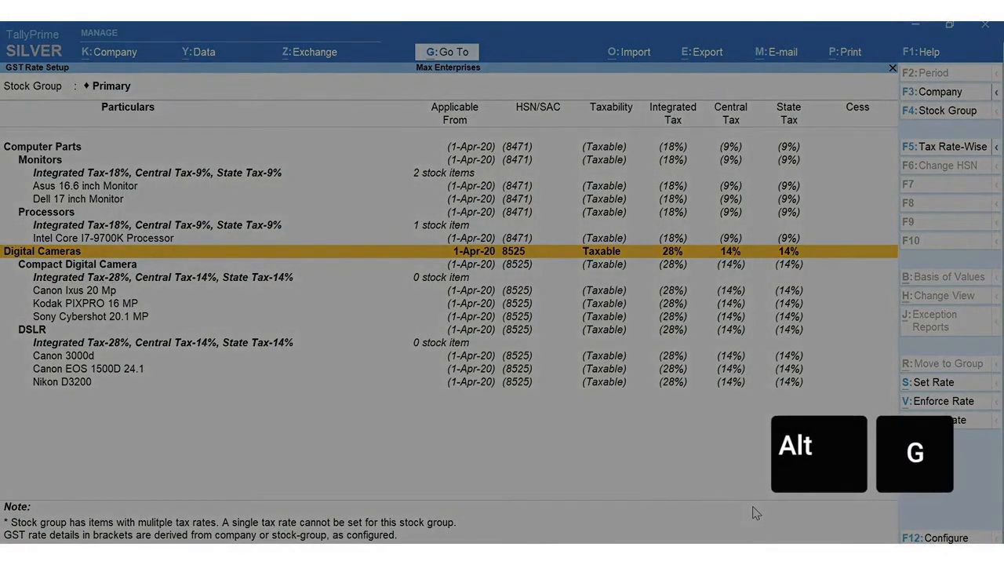
{"action": "type", "text": "GSTIN"}
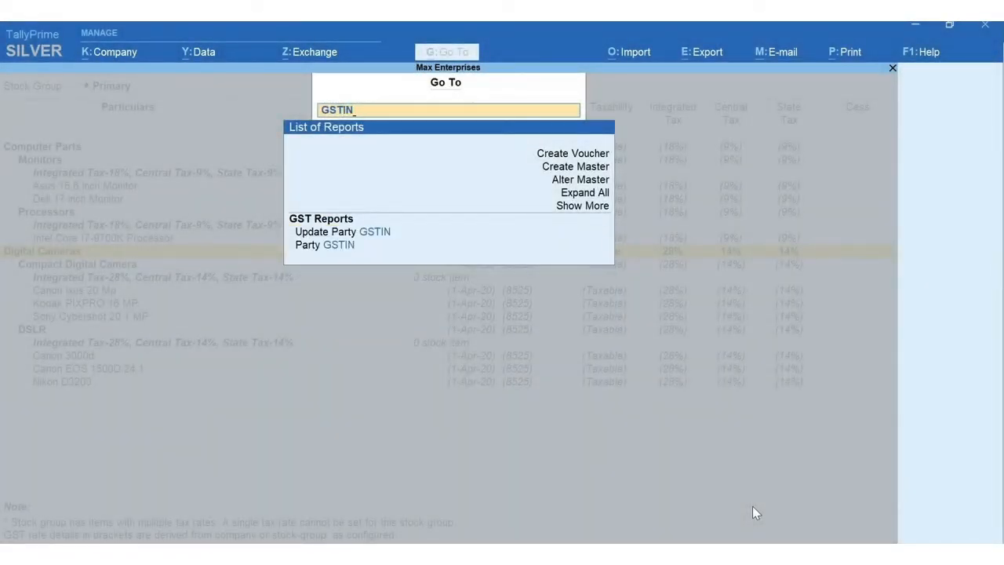
{"action": "key", "text": "Down"}
{"action": "key", "text": "Return"}
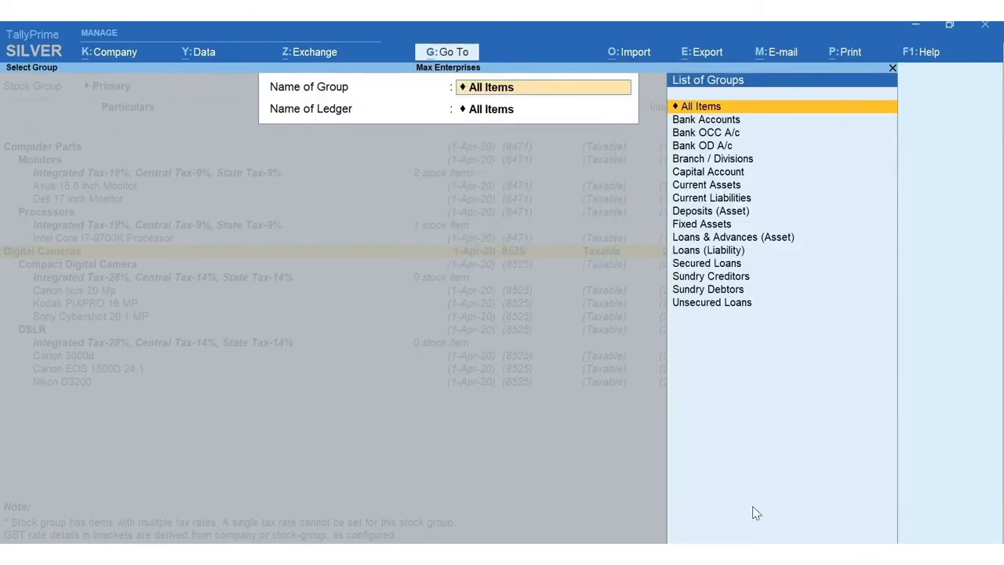
{"action": "key", "text": "Return"}
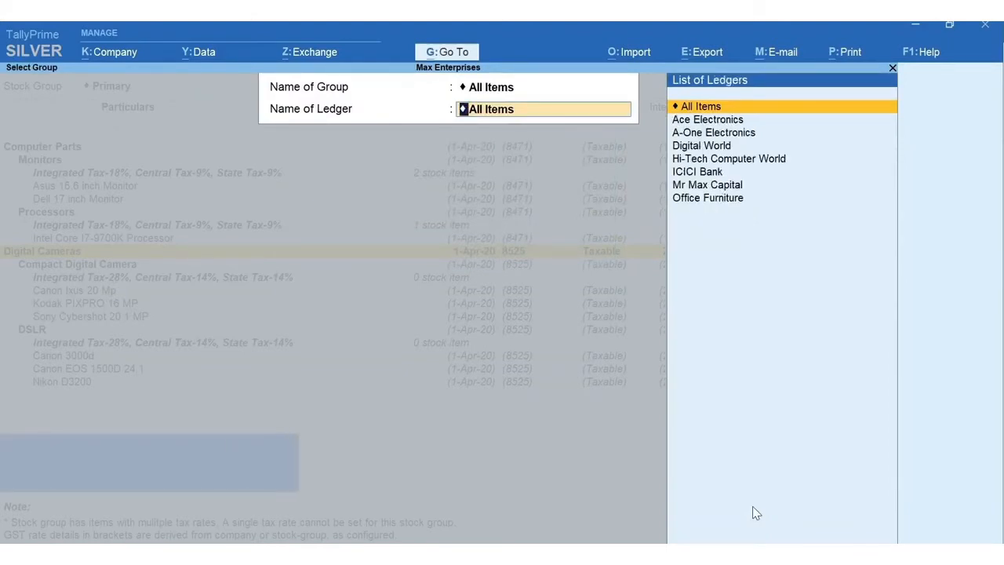
{"action": "key", "text": "Return"}
{"action": "key", "text": "Return"}
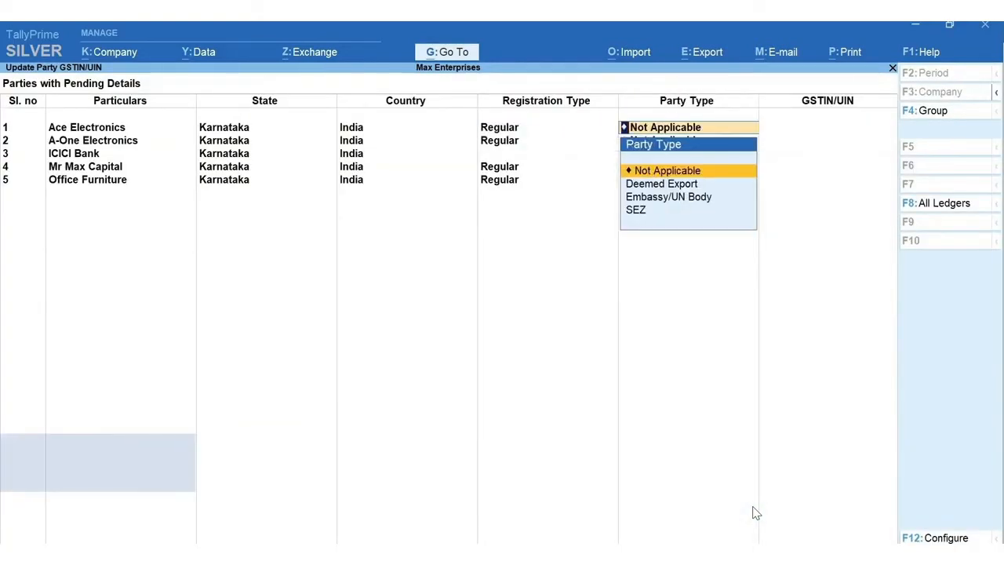
{"action": "key", "text": "Return"}
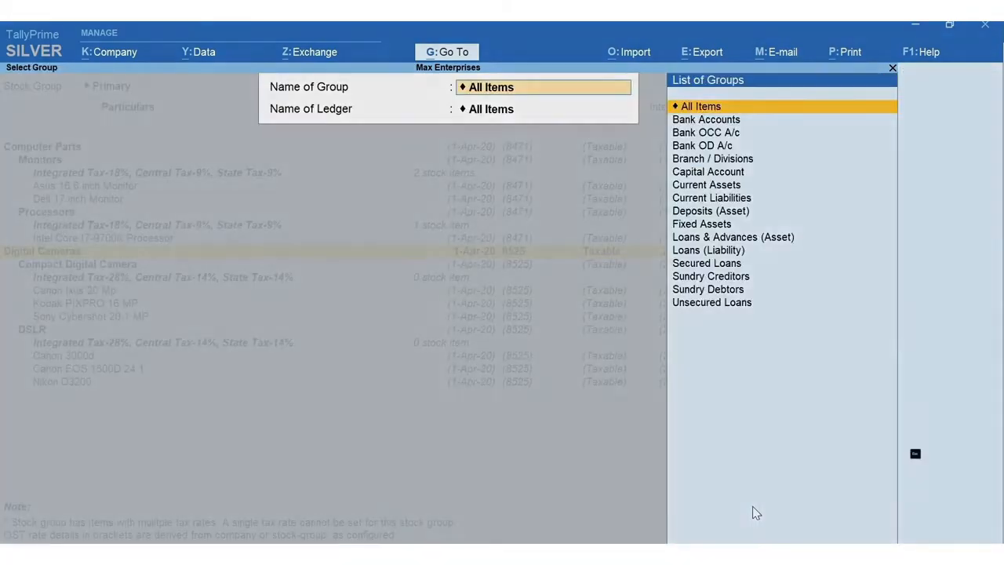
{"action": "key", "text": "Escape"}
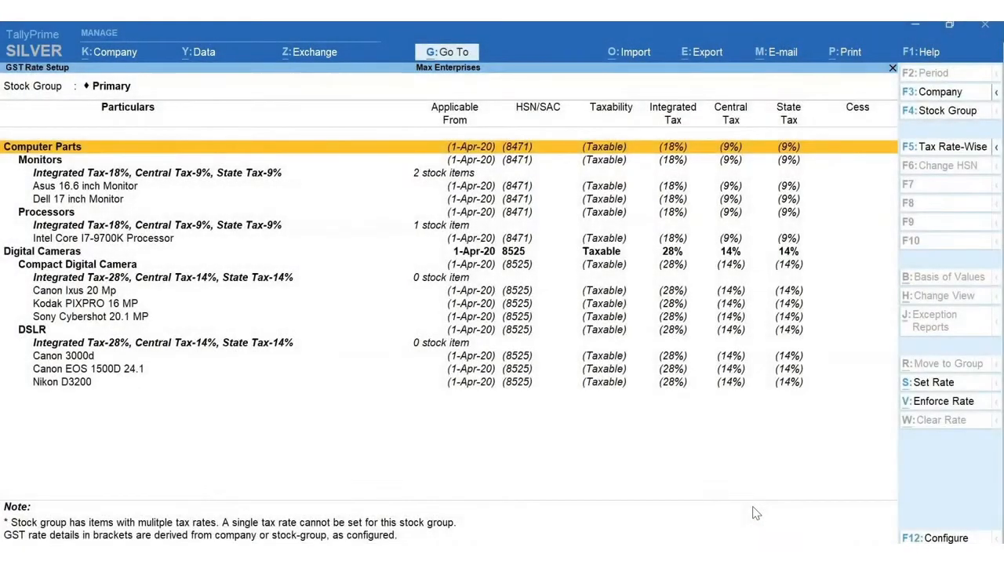
{"action": "key", "text": "Escape"}
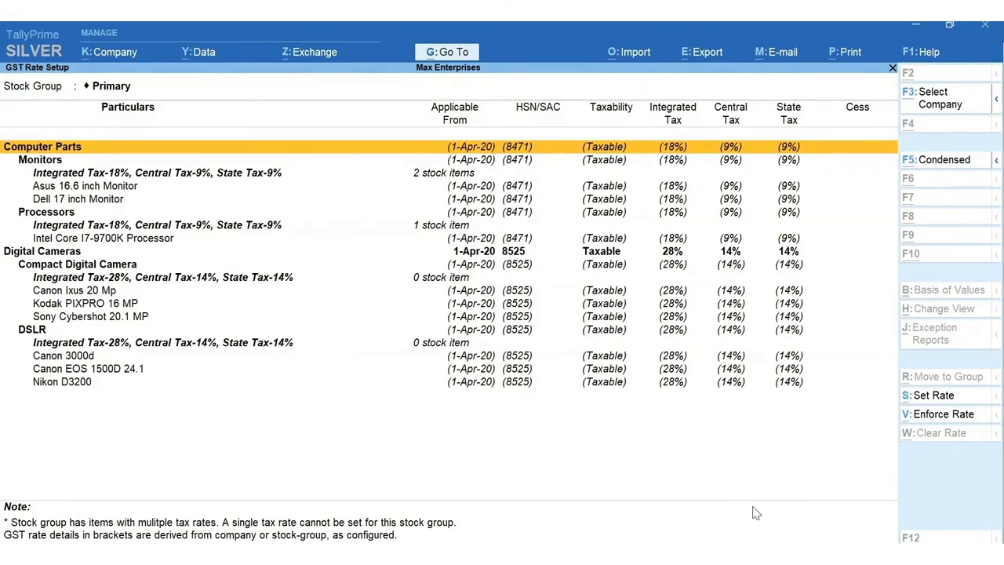
- Map the Nos unit to the NOS-NUMBERS quantity code in Map UoM - UQC
{"action": "key", "text": "alt+g"}
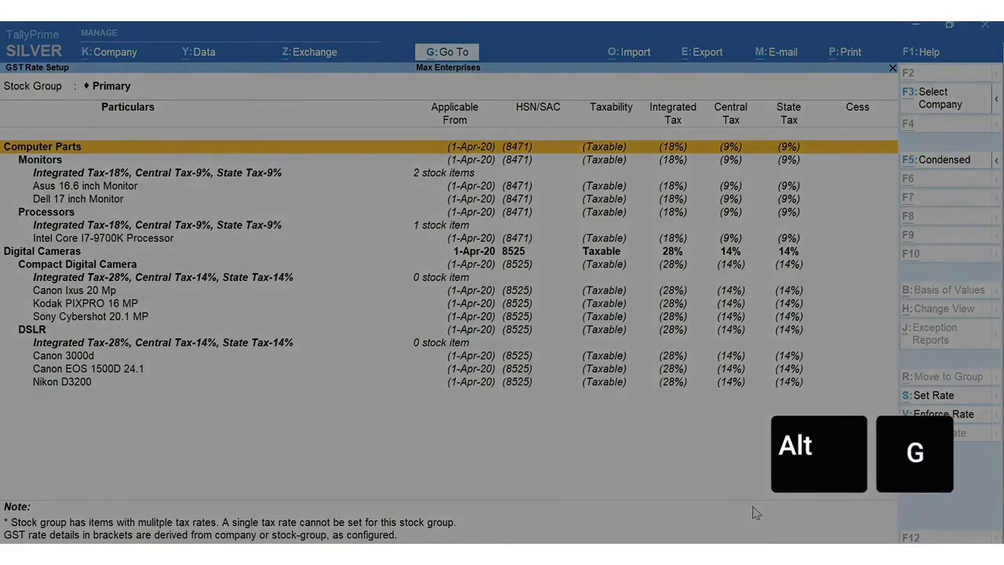
{"action": "type", "text": "UQC"}
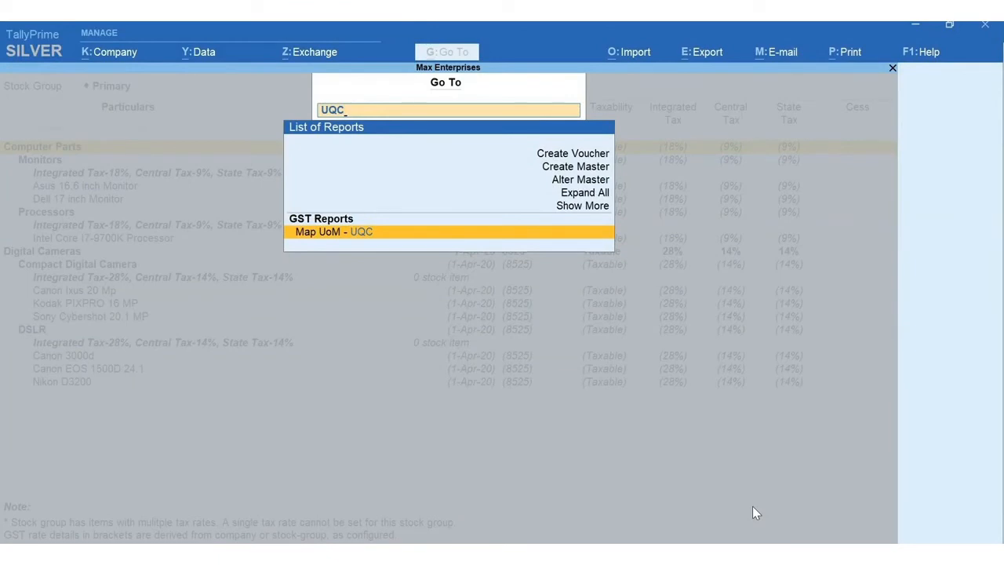
{"action": "key", "text": "Return"}
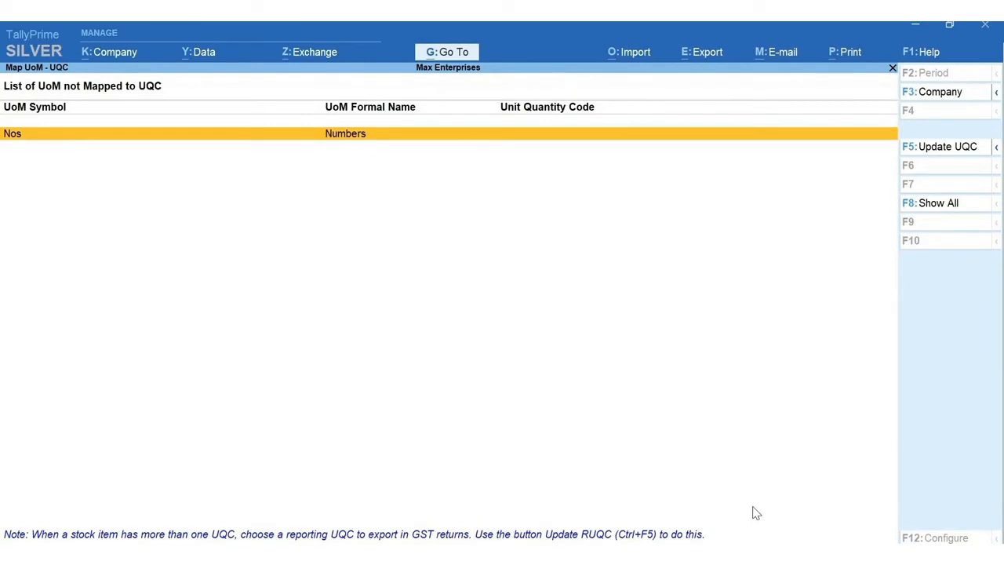
{"action": "key", "text": "F5"}
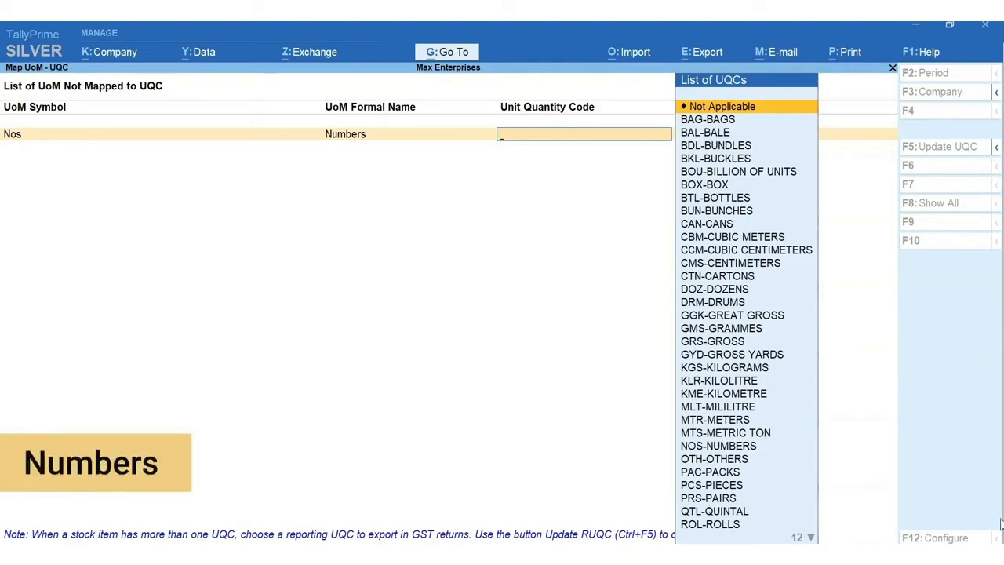
{"action": "type", "text": "nu"}
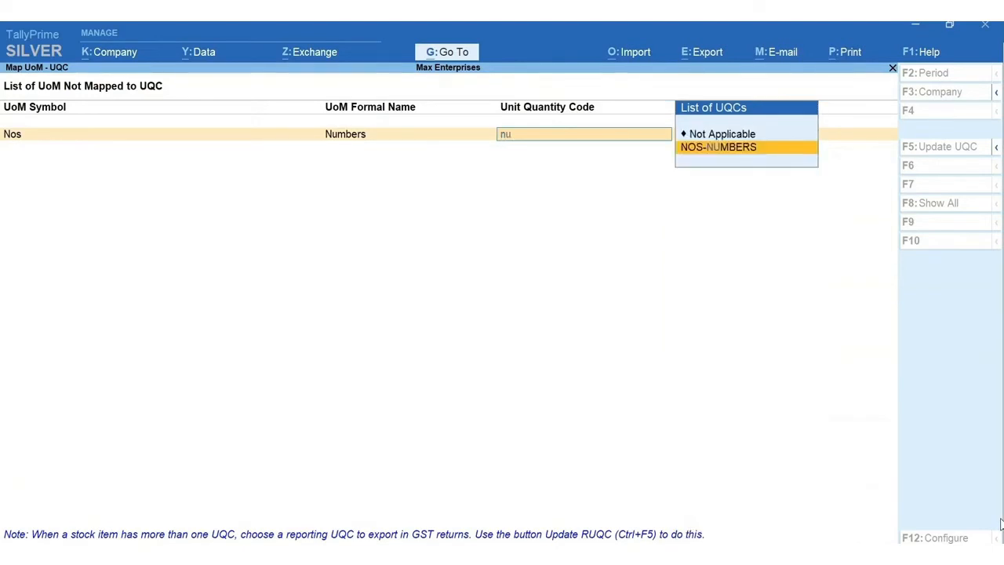
{"action": "key", "text": "Return"}
{"action": "key", "text": "Return"}
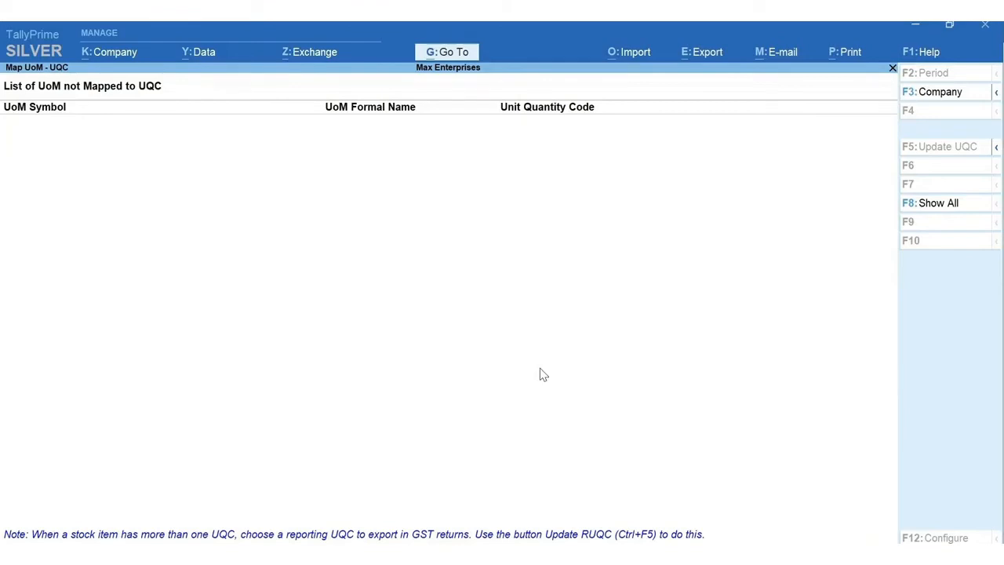
{"action": "key", "text": "alt+g"}
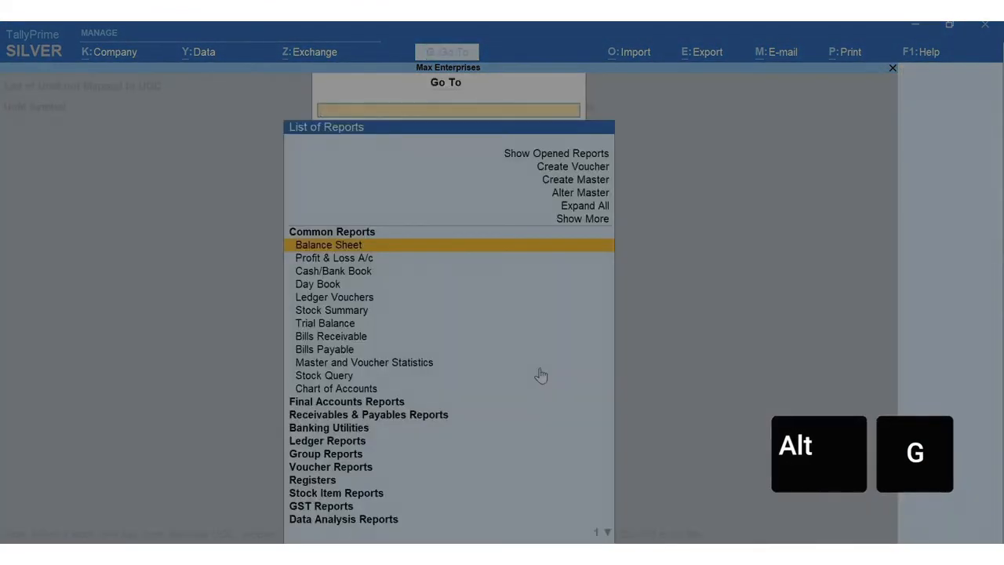
- Create and save ledger CGST under Duties & Taxes, duty type GST, tax type Central Tax
{"action": "key", "text": "Up"}
{"action": "key", "text": "Up"}
{"action": "key", "text": "Up"}
{"action": "key", "text": "Up"}
{"action": "key", "text": "Return"}
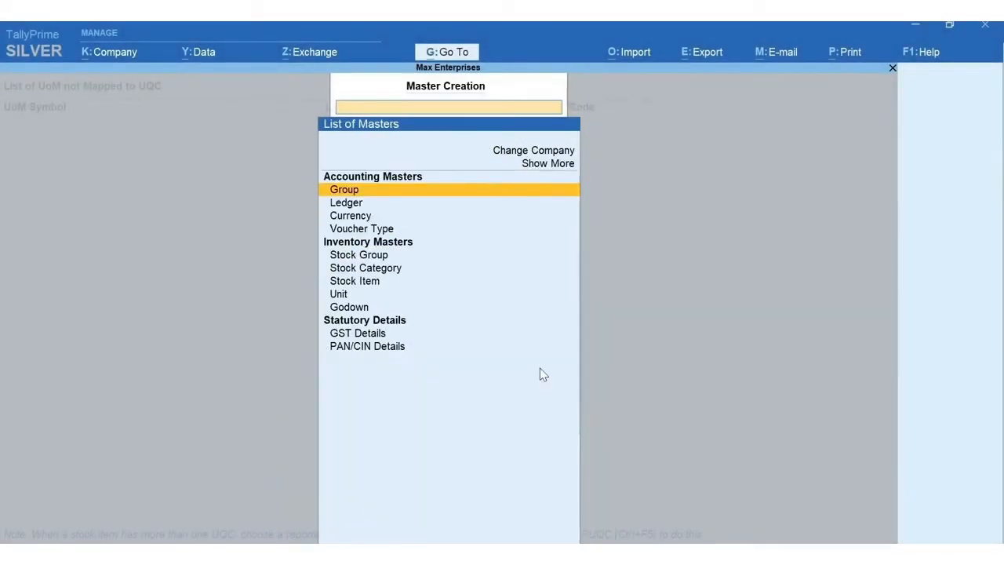
{"action": "key", "text": "Down"}
{"action": "key", "text": "Return"}
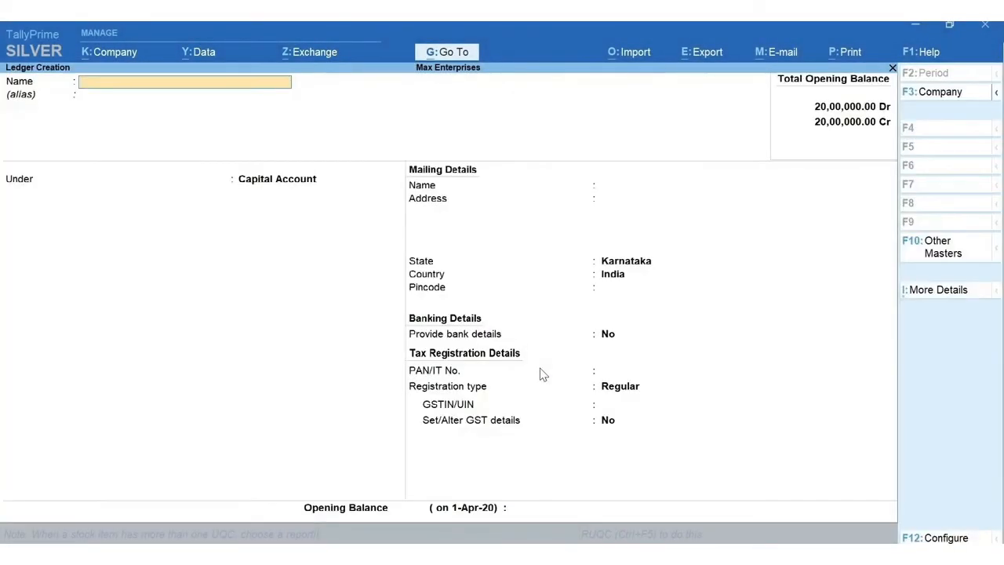
{"action": "type", "text": "CGST"}
{"action": "key", "text": "Return"}
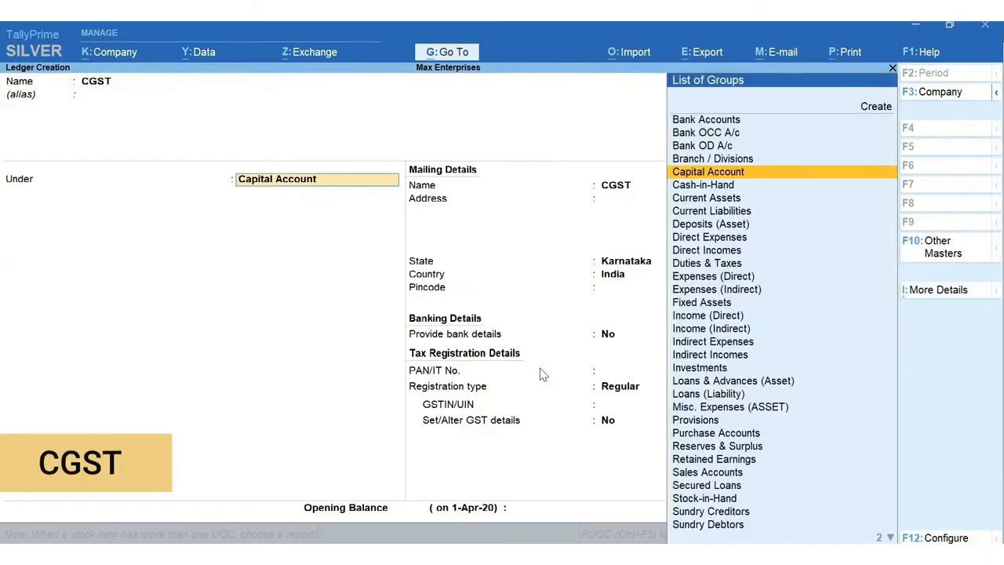
{"action": "type", "text": "Dut"}
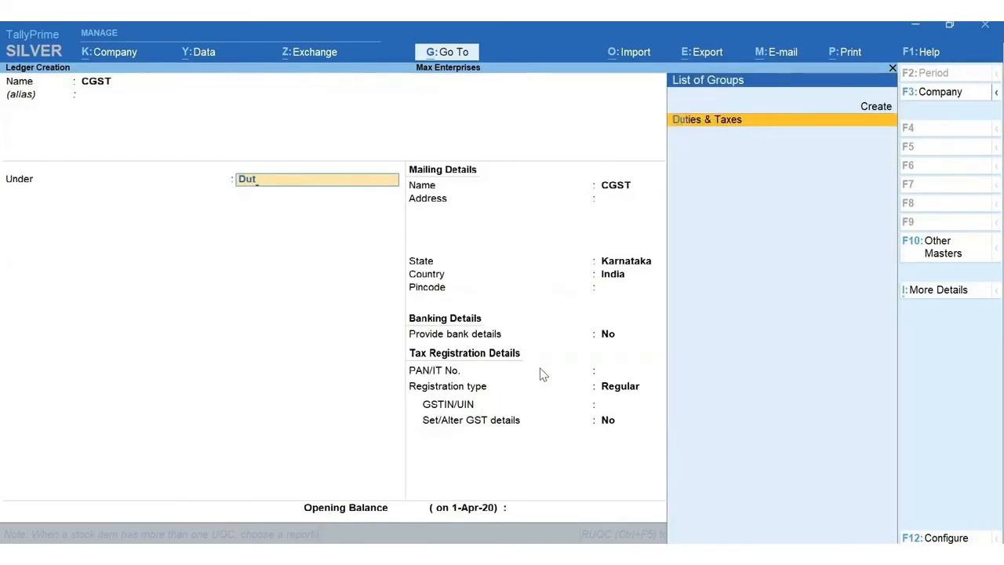
{"action": "key", "text": "Return"}
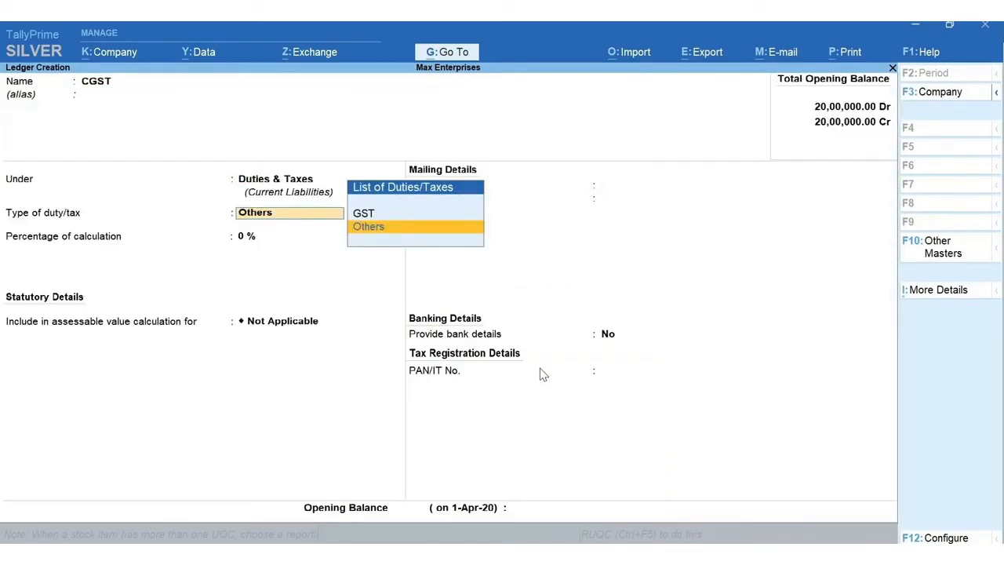
{"action": "key", "text": "Up"}
{"action": "key", "text": "Return"}
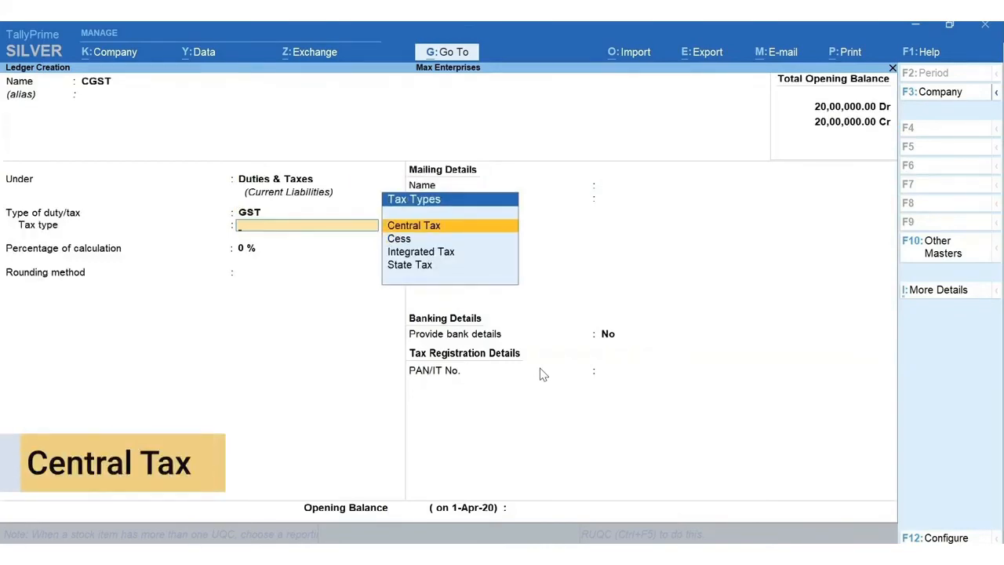
{"action": "key", "text": "Return"}
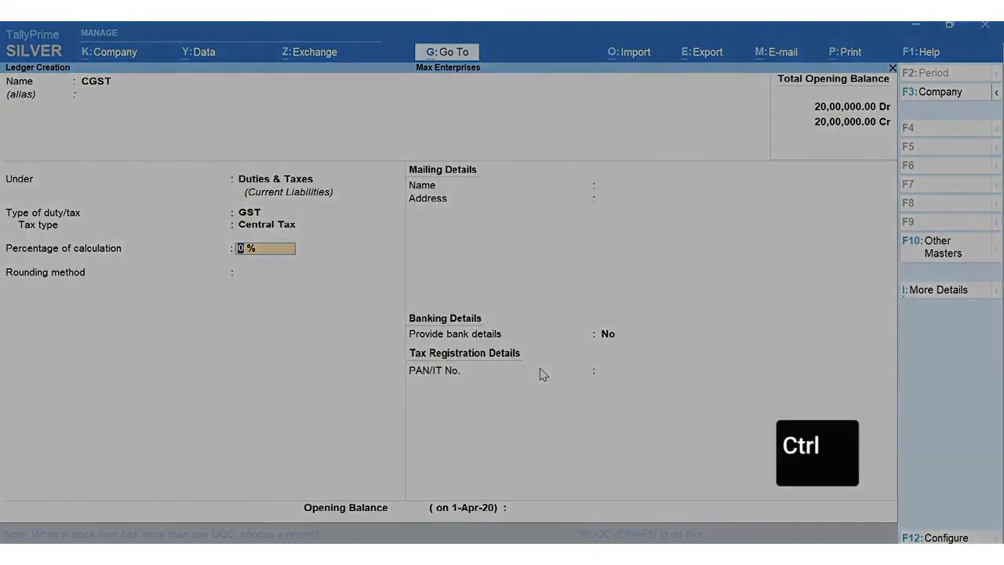
{"action": "key", "text": "ctrl+a"}
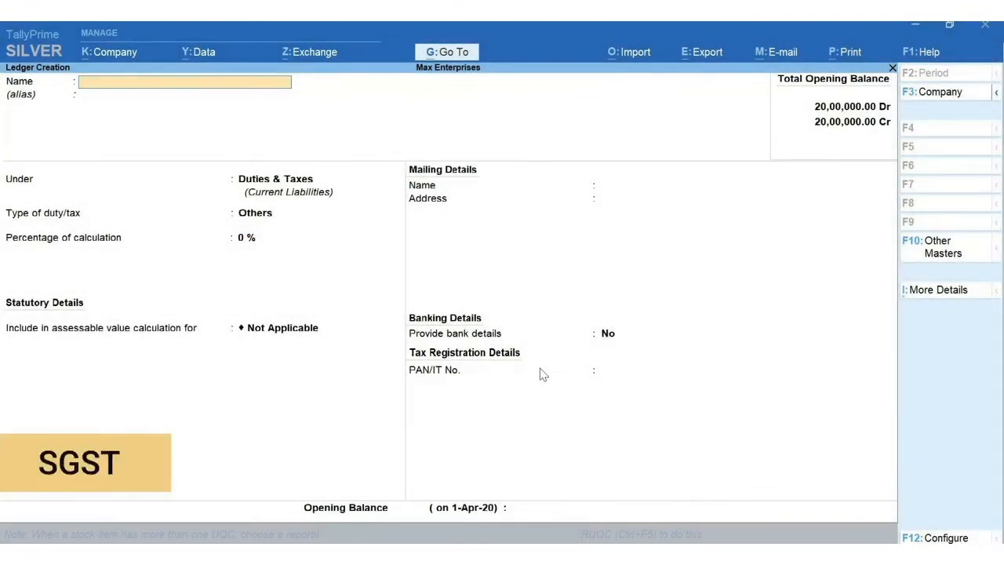
- Create and save the SGST ledger under Duties & Taxes, type GST with State Tax
{"action": "type", "text": "SGST"}
{"action": "key", "text": "Return"}
{"action": "key", "text": "Return"}
{"action": "key", "text": "Return"}
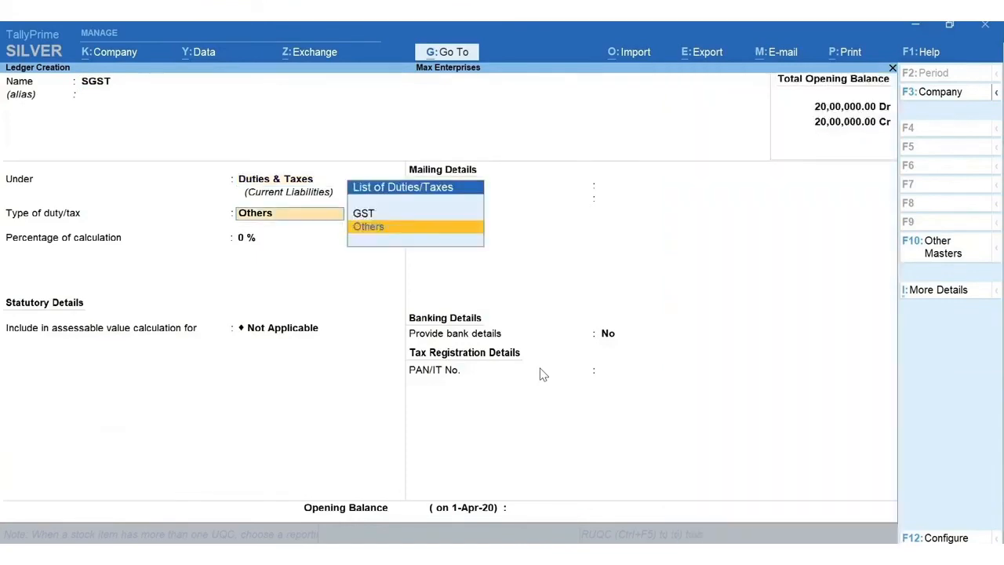
{"action": "key", "text": "Up"}
{"action": "key", "text": "Return"}
{"action": "key", "text": "Down"}
{"action": "key", "text": "Down"}
{"action": "key", "text": "Down"}
{"action": "key", "text": "Return"}
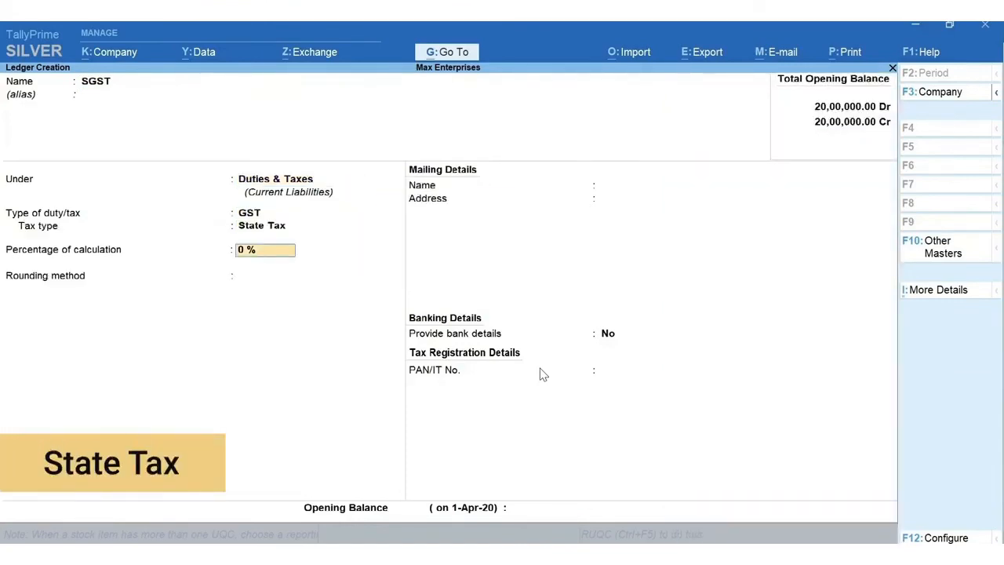
{"action": "key", "text": "ctrl+a"}
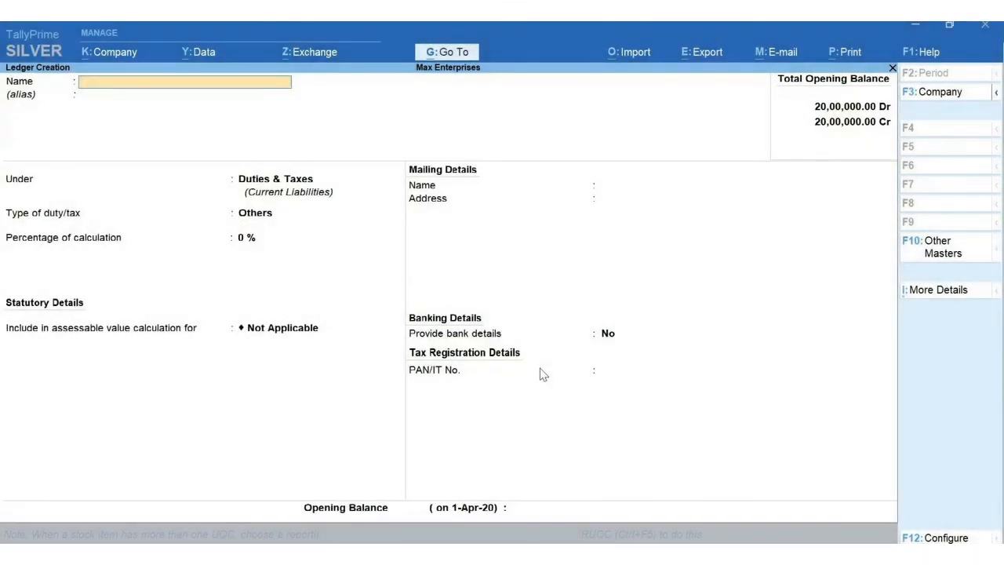
- Create and save the IGST ledger under Duties & Taxes, type GST with Integrated Tax
{"action": "type", "text": "IGST"}
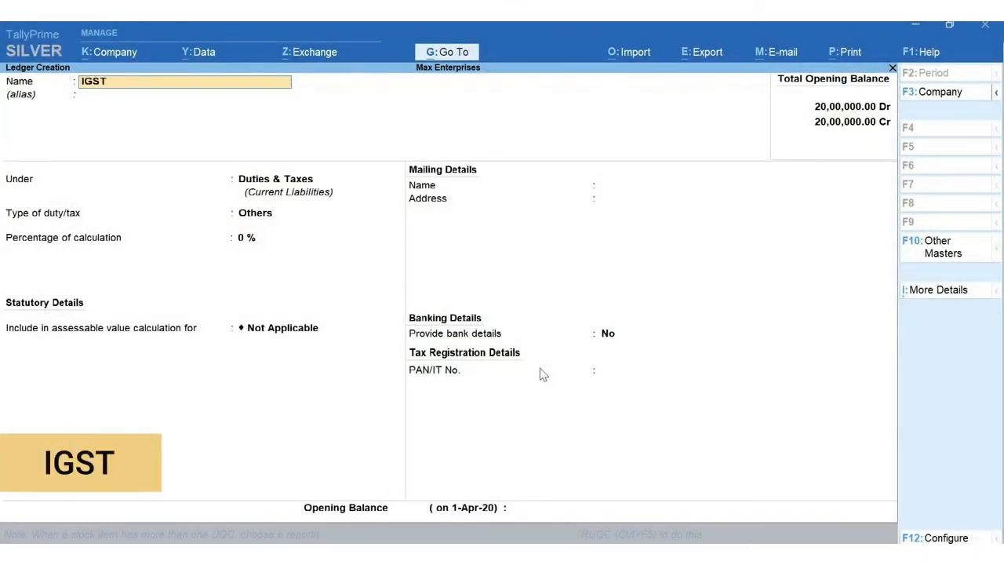
{"action": "key", "text": "Return"}
{"action": "key", "text": "Return"}
{"action": "key", "text": "Return"}
{"action": "key", "text": "Up"}
{"action": "key", "text": "Return"}
{"action": "key", "text": "Down"}
{"action": "key", "text": "Down"}
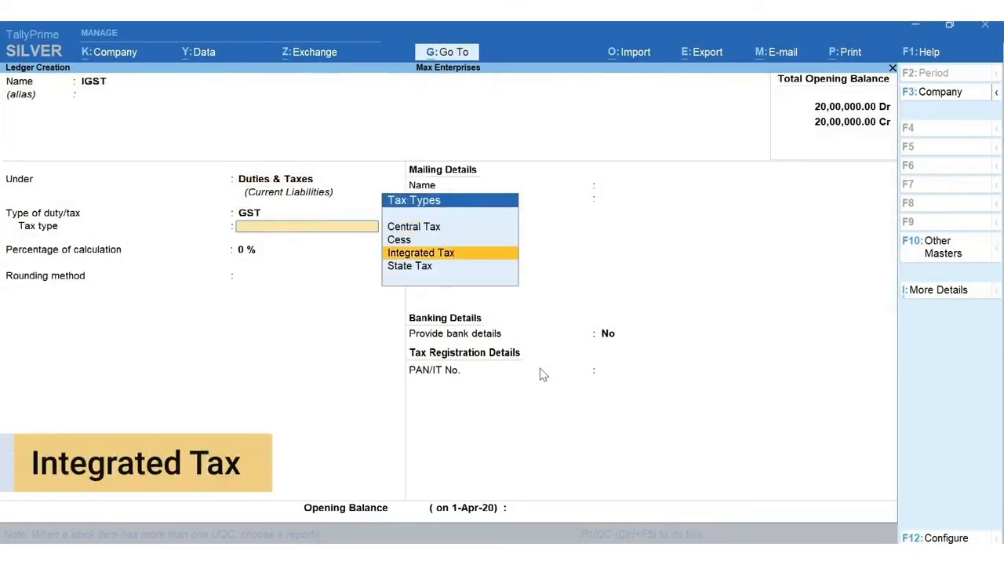
{"action": "key", "text": "Return"}
{"action": "key", "text": "ctrl+a"}
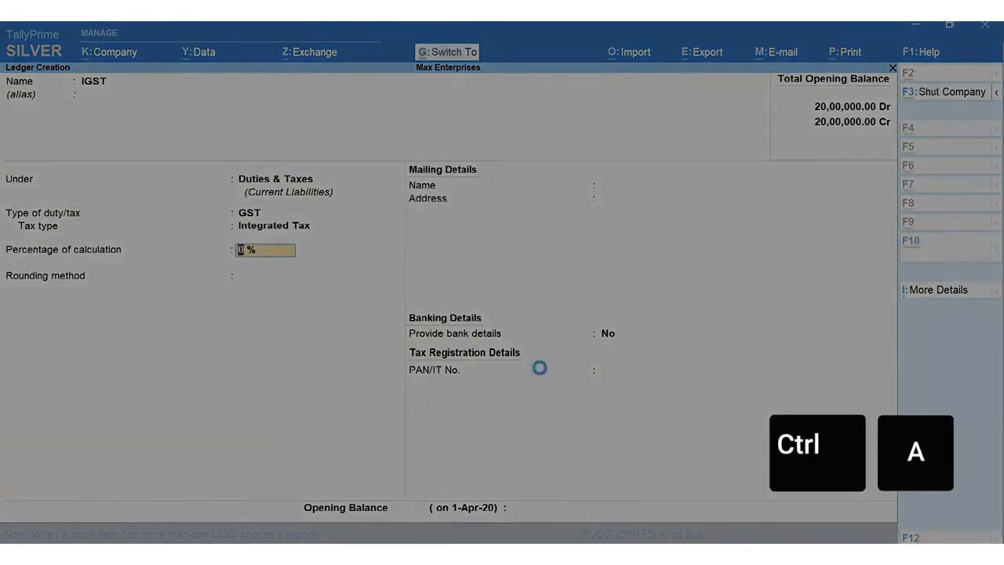